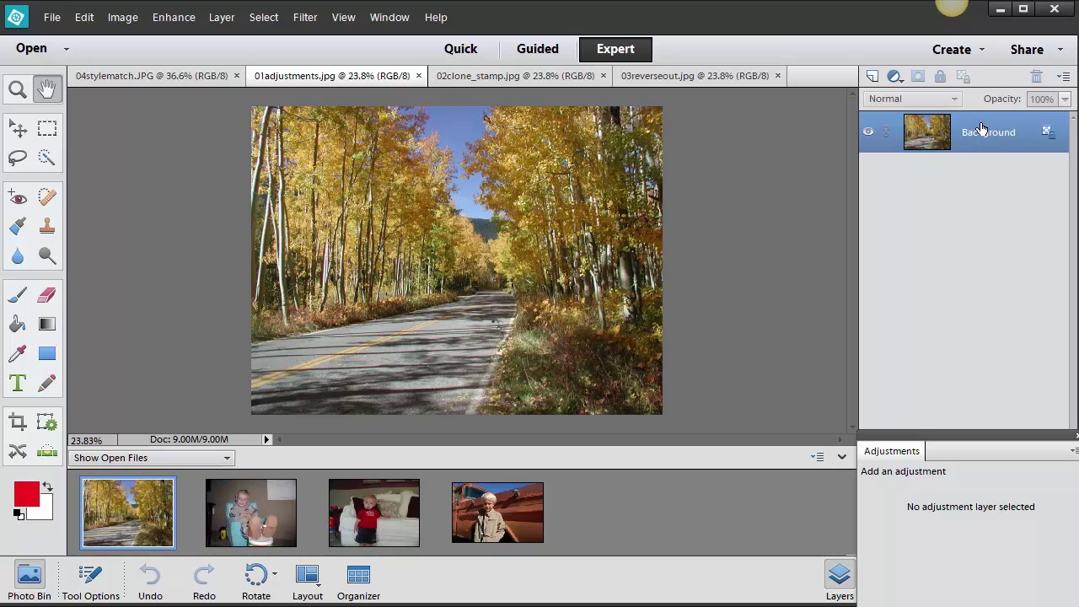
Show the adjustment layer types from the Layers panel icon for 01adjustments.jpg.
left_click(895, 81)
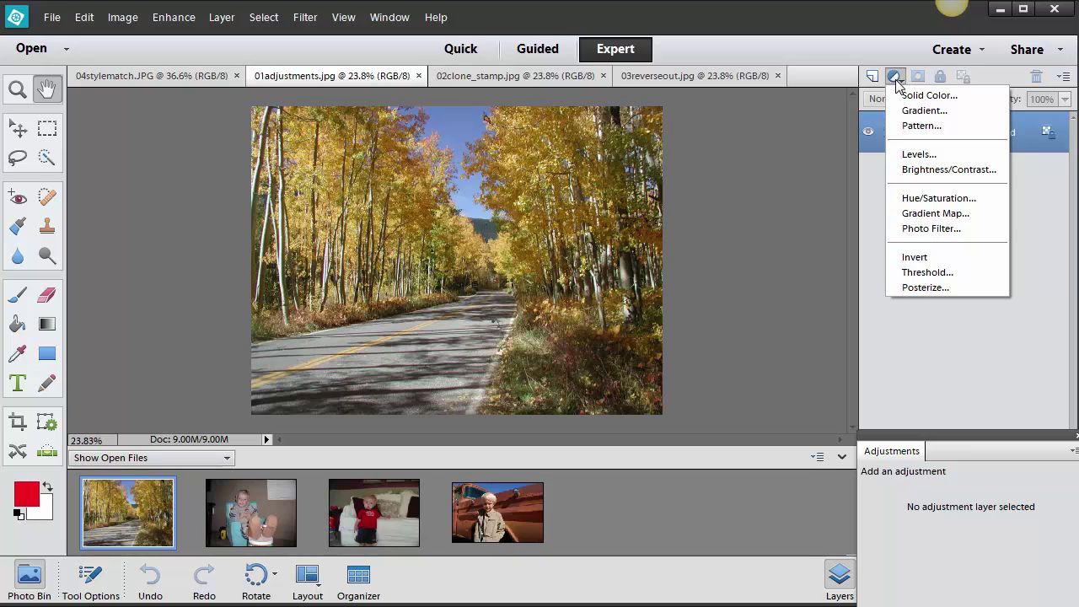
Add a colorized Hue/Saturation layer (Hue 161, Saturation 30, Lightness -11), toggling Colorize to compare.
left_click(933, 198)
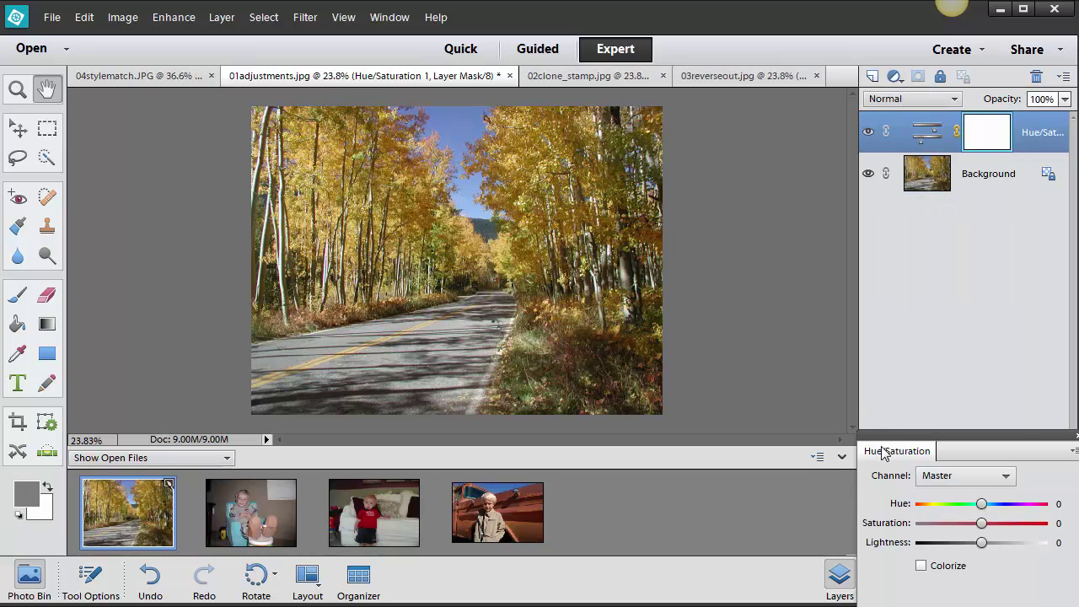
left_click_drag(886, 453, 758, 219)
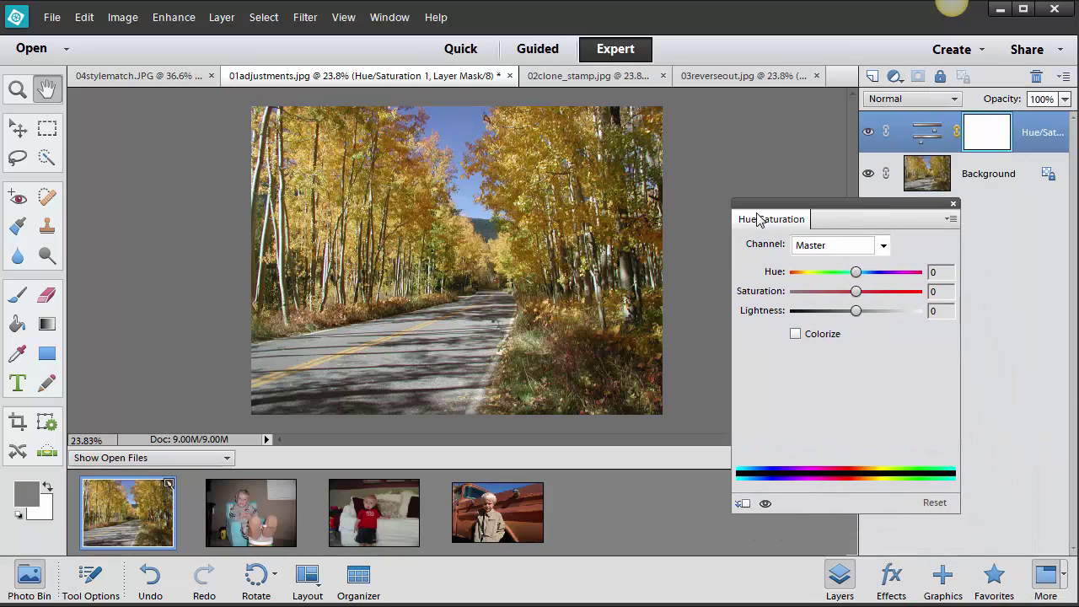
left_click(795, 334)
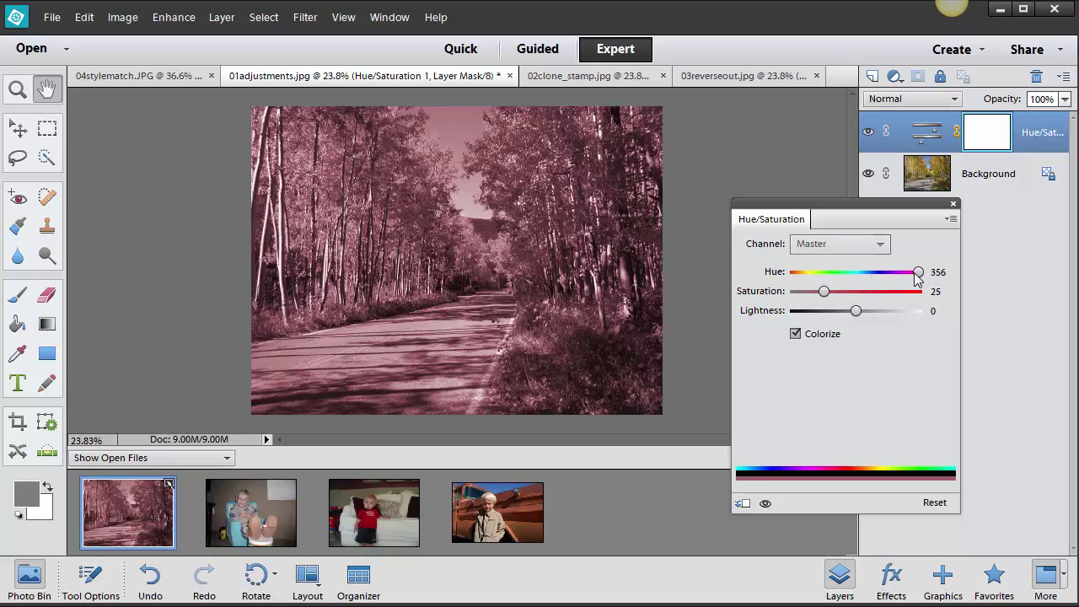
left_click_drag(917, 279, 854, 291)
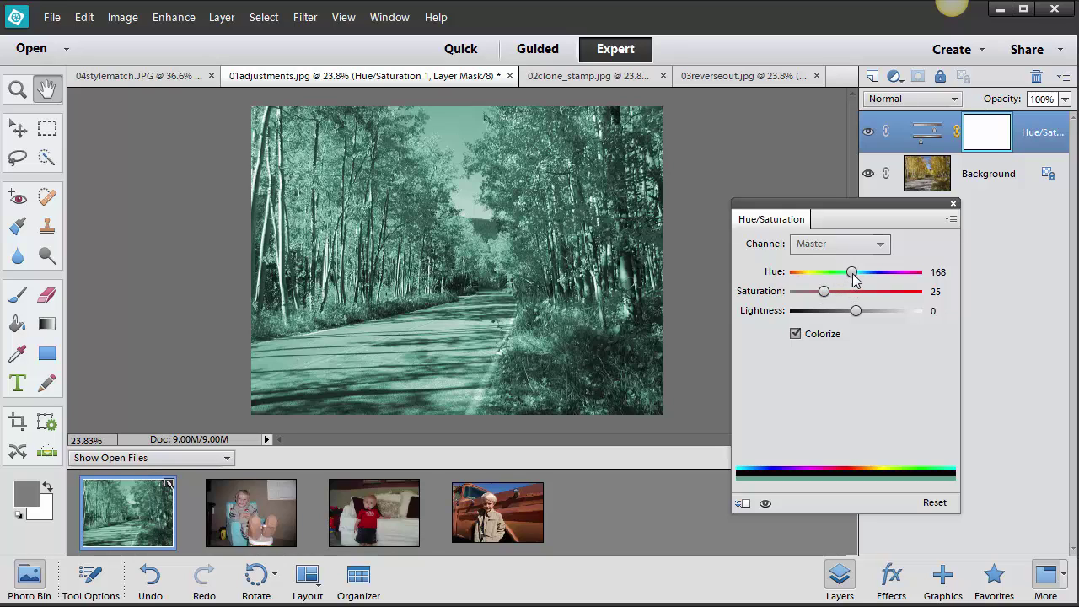
left_click_drag(855, 278, 832, 295)
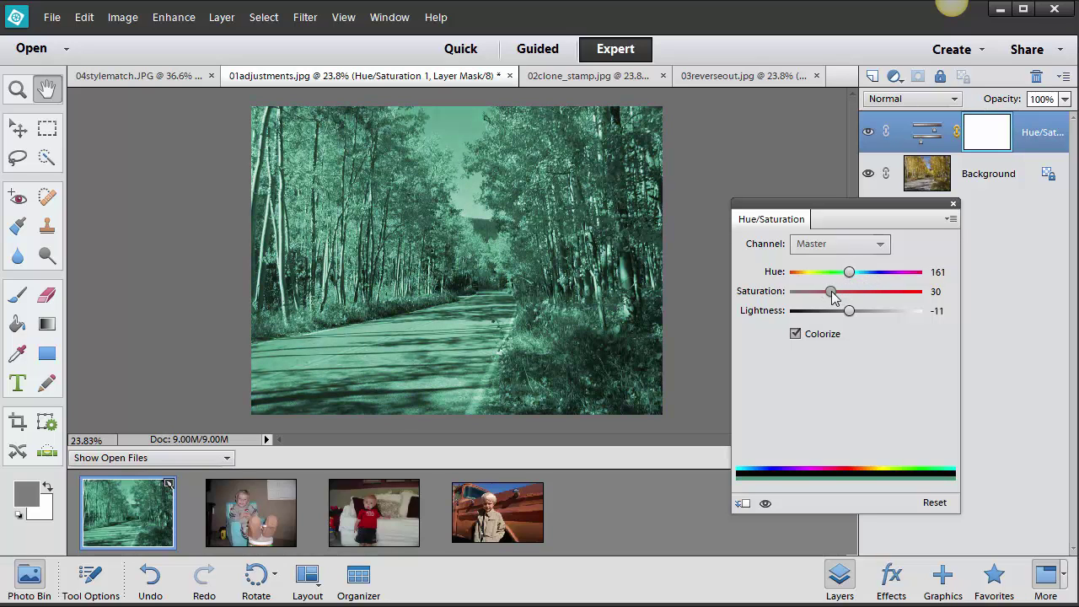
left_click_drag(785, 224, 891, 399)
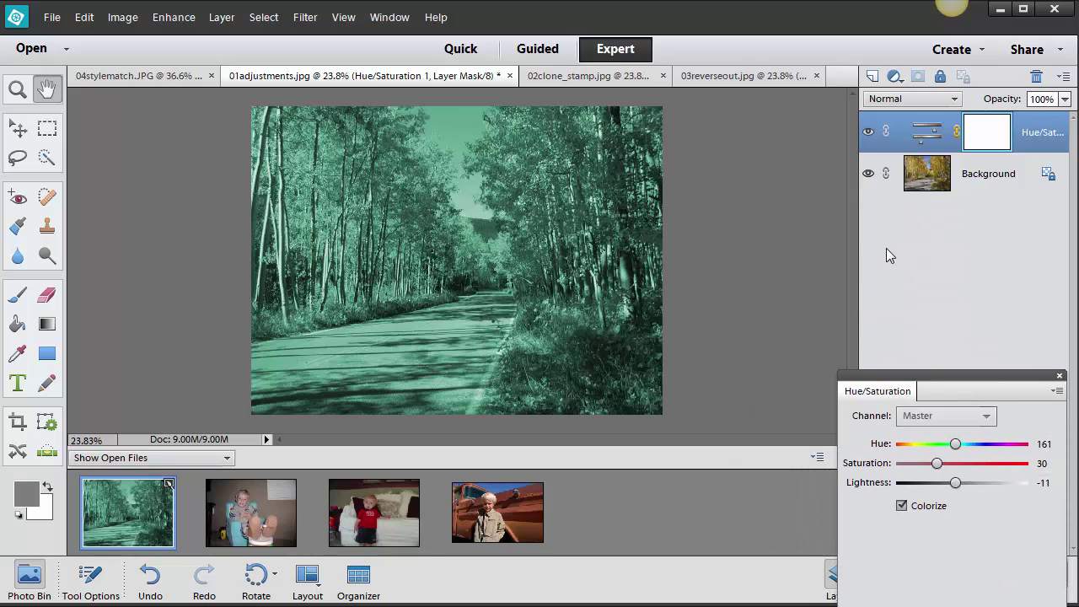
left_click(902, 506)
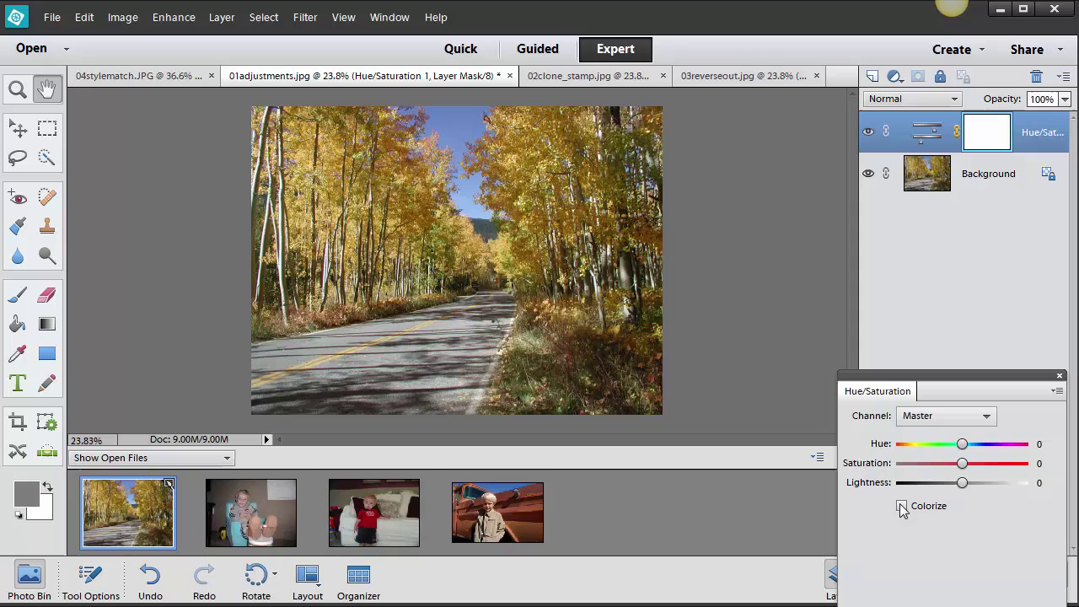
left_click(901, 507)
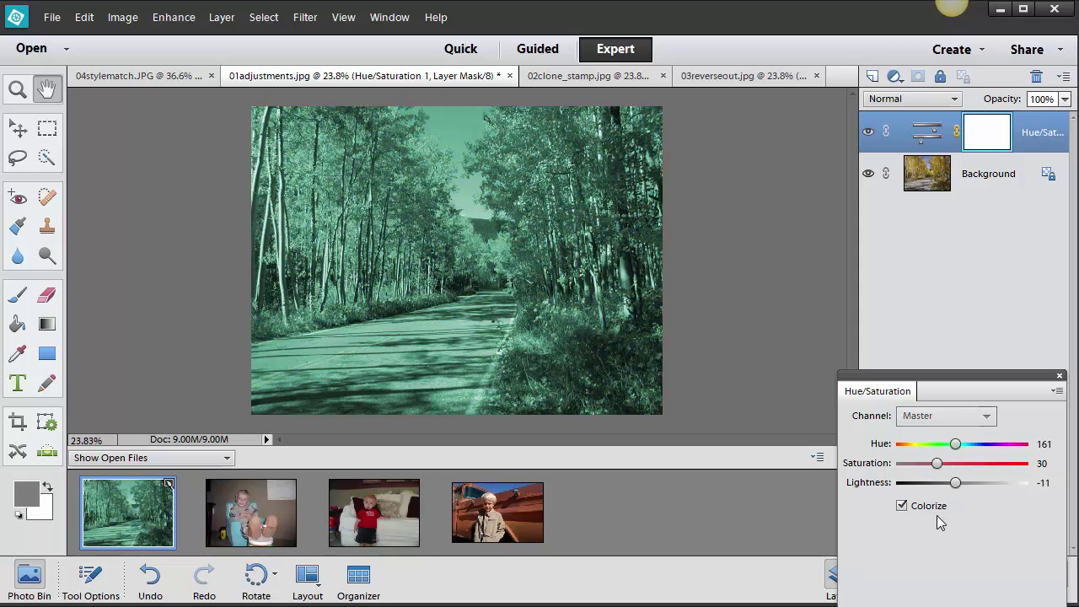
Add a Levels adjustment layer with the black input at 44 and white input at 242.
left_click(894, 77)
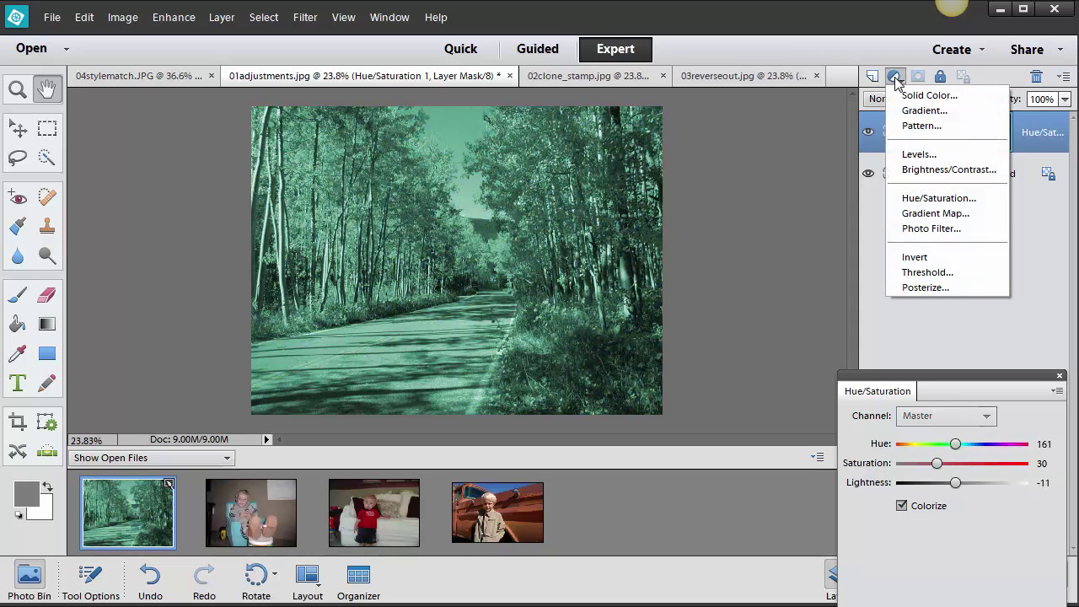
left_click(922, 155)
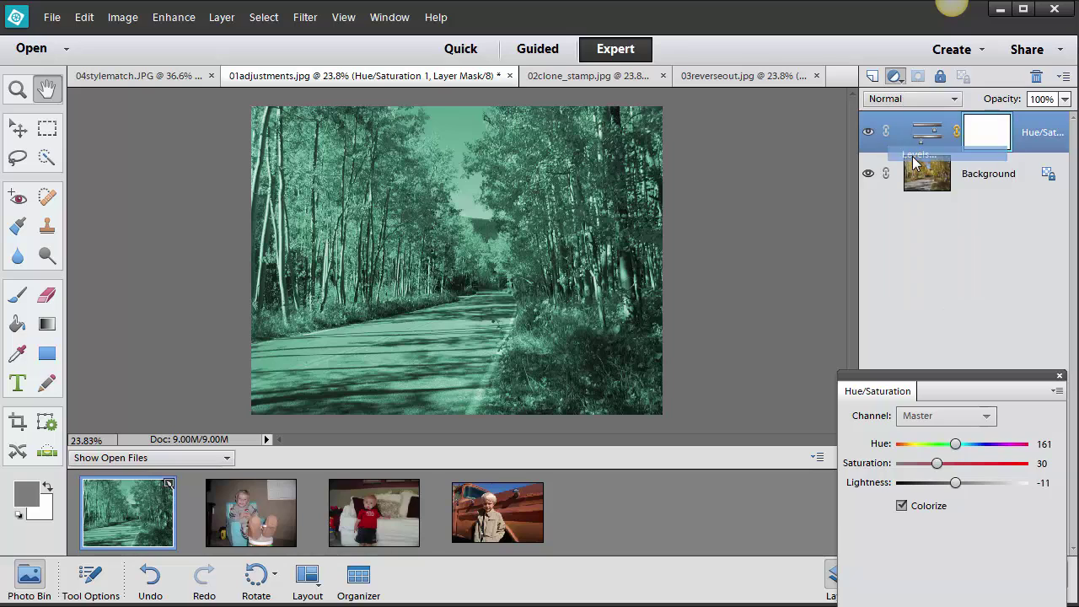
left_click_drag(870, 393, 784, 243)
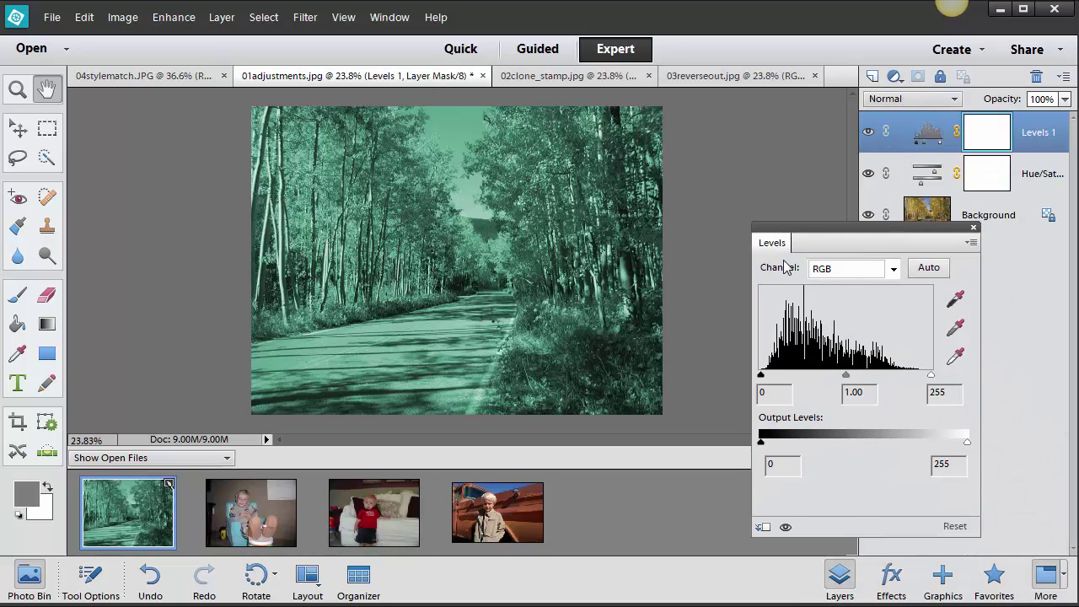
left_click_drag(763, 377, 790, 376)
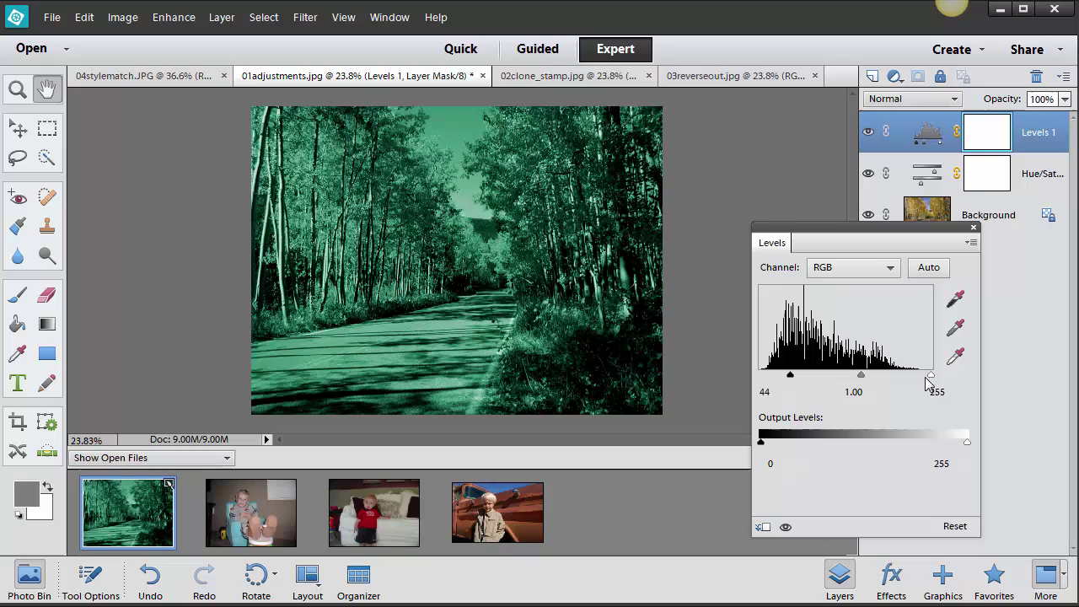
left_click_drag(930, 377, 922, 376)
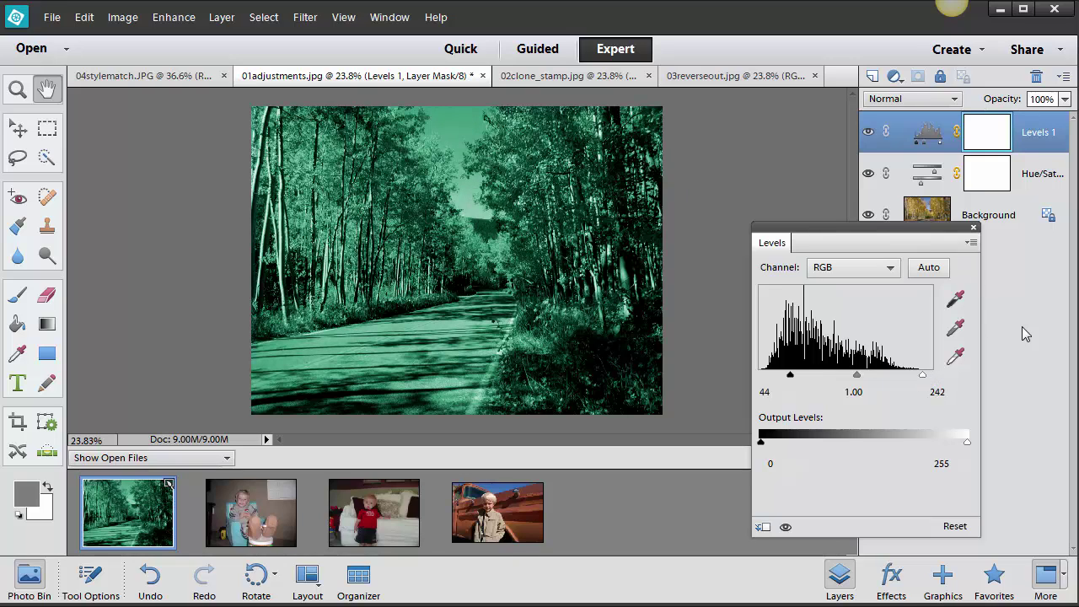
left_click_drag(770, 242, 837, 363)
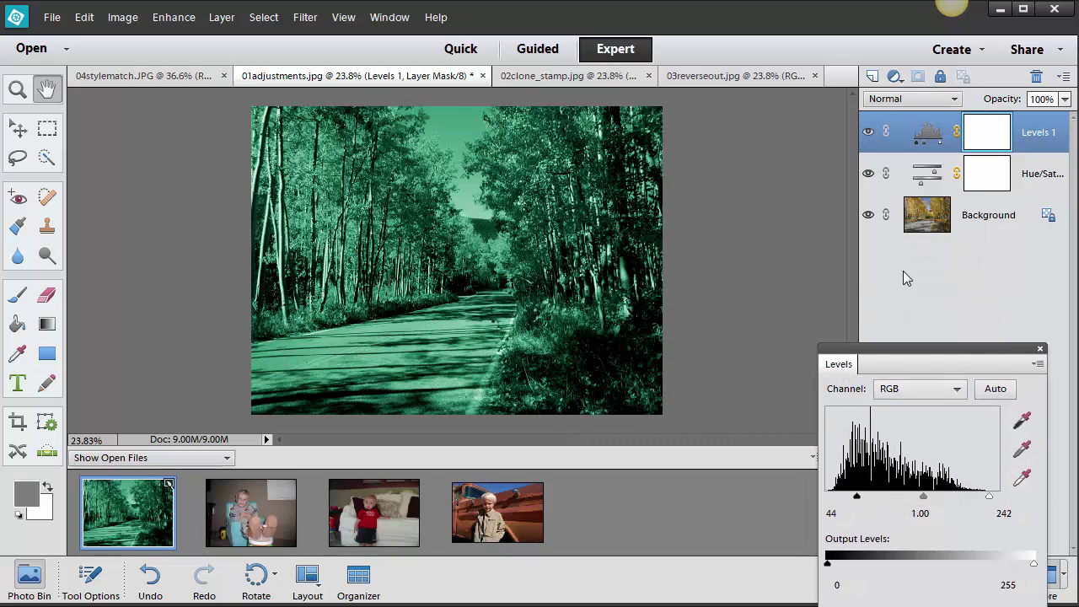
Add the ASPEN text on the road photo and move it to the lower left.
left_click(18, 385)
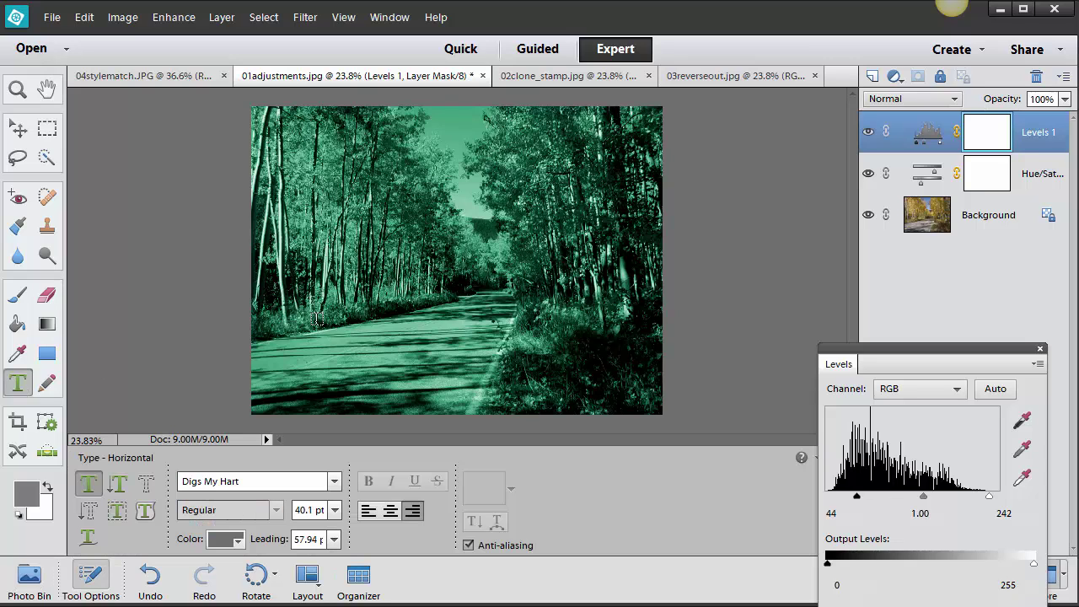
left_click(318, 319)
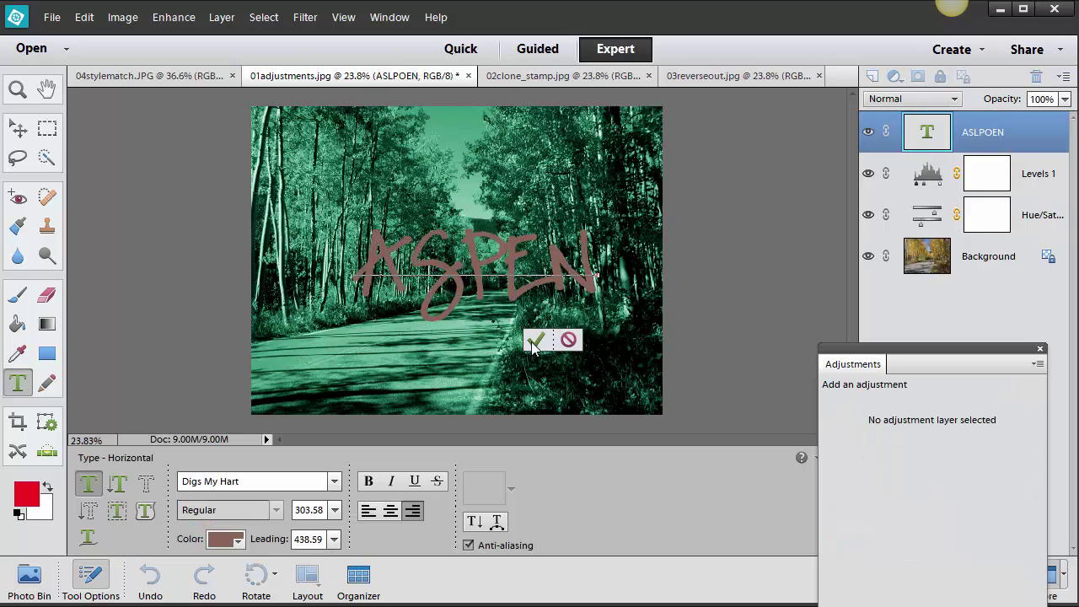
left_click(535, 340)
left_click_drag(508, 289, 429, 372)
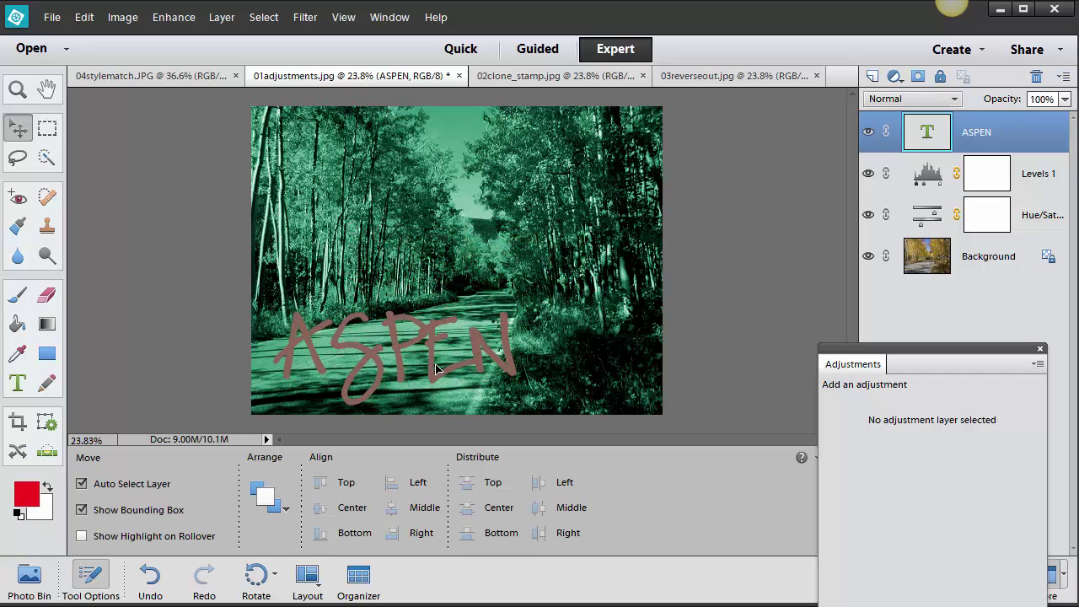
Make the ASPEN text white and lower its layer opacity to 59%.
left_click(19, 385)
double_click(429, 364)
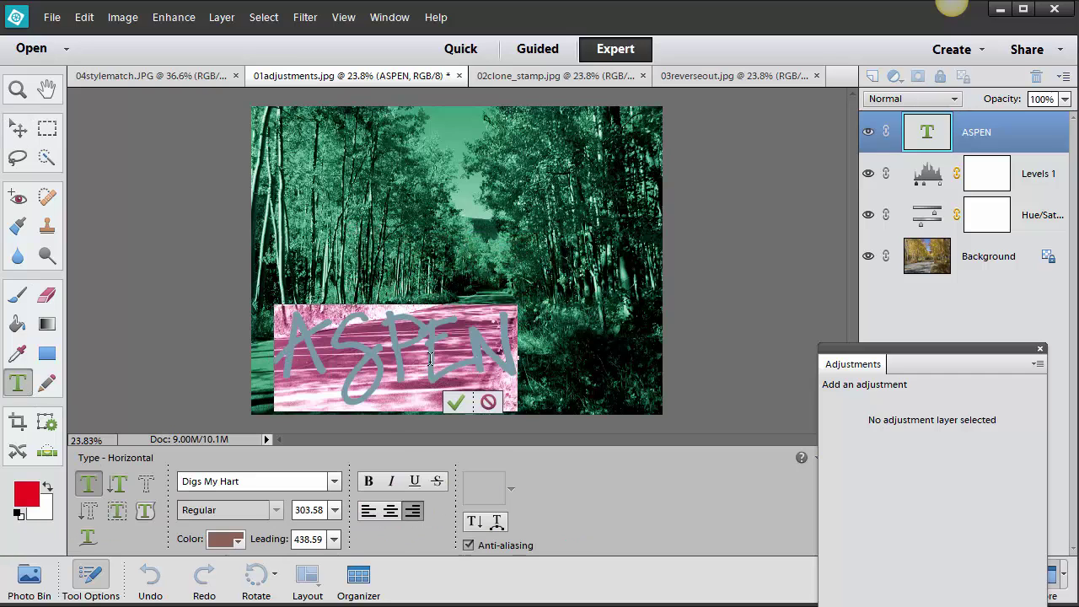
left_click(226, 539)
left_click(295, 375)
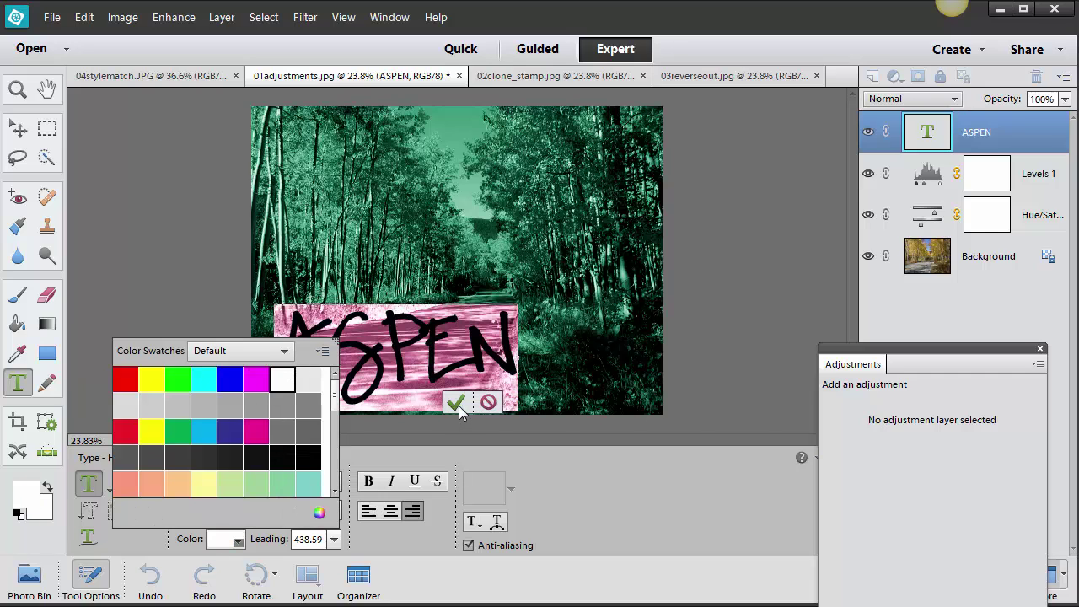
left_click(455, 402)
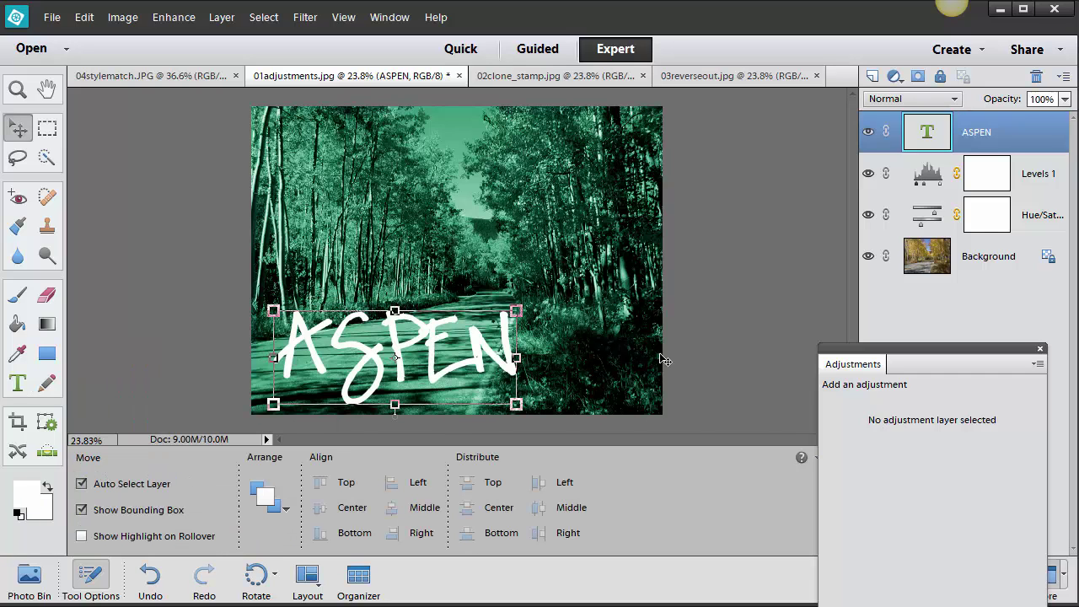
left_click(1064, 99)
left_click_drag(1064, 118, 1034, 122)
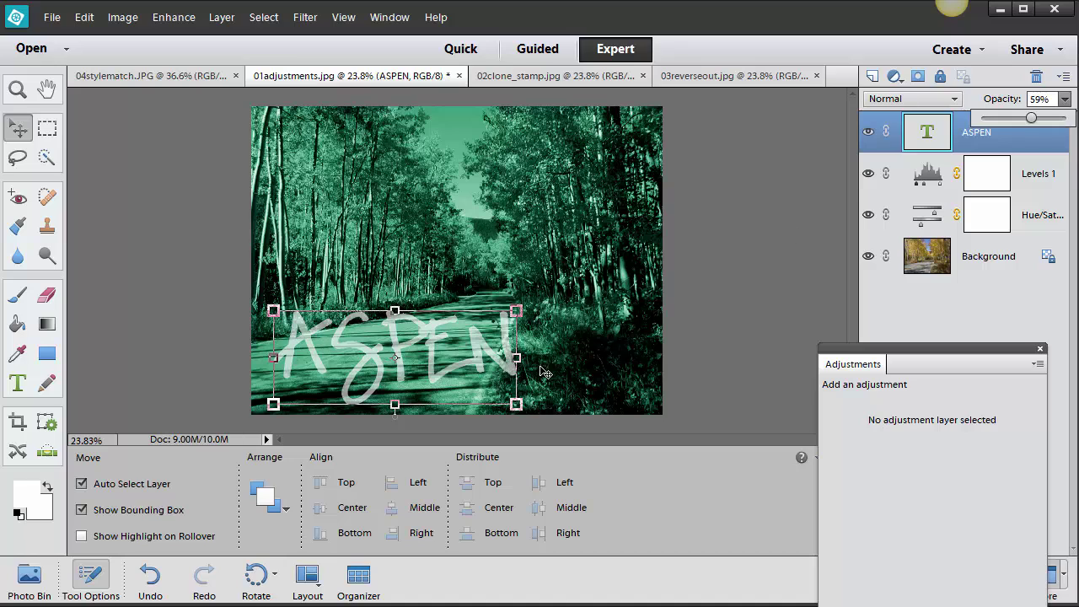
Try fonts for ASPEN — Ebrima, Edwardian Script ITC, Elephant, Engravers MT — toward a plain serif.
key("t")
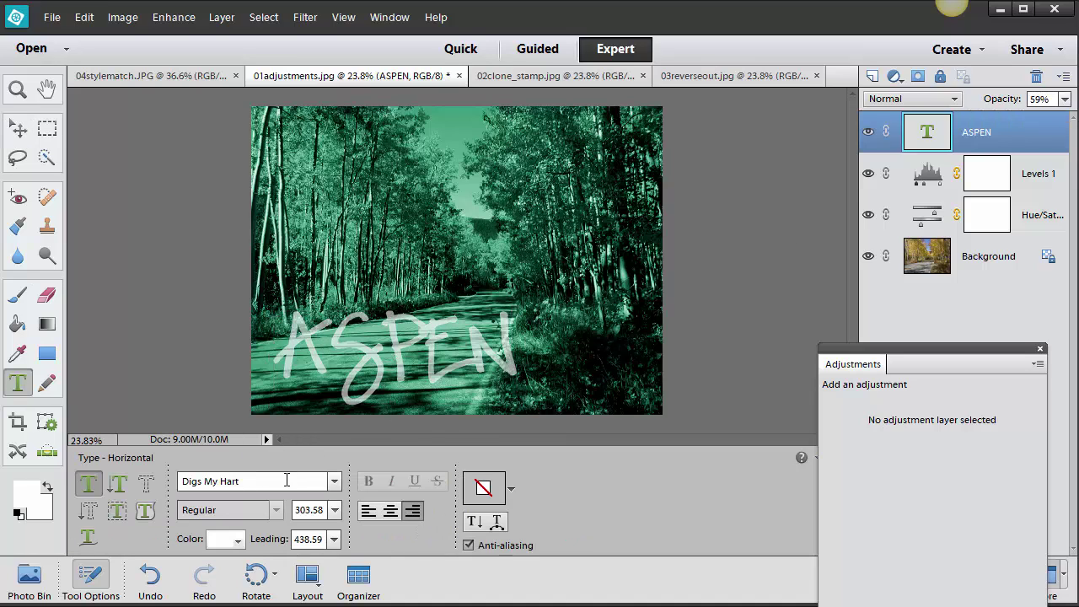
left_click(287, 480)
key("Down")
key("Down")
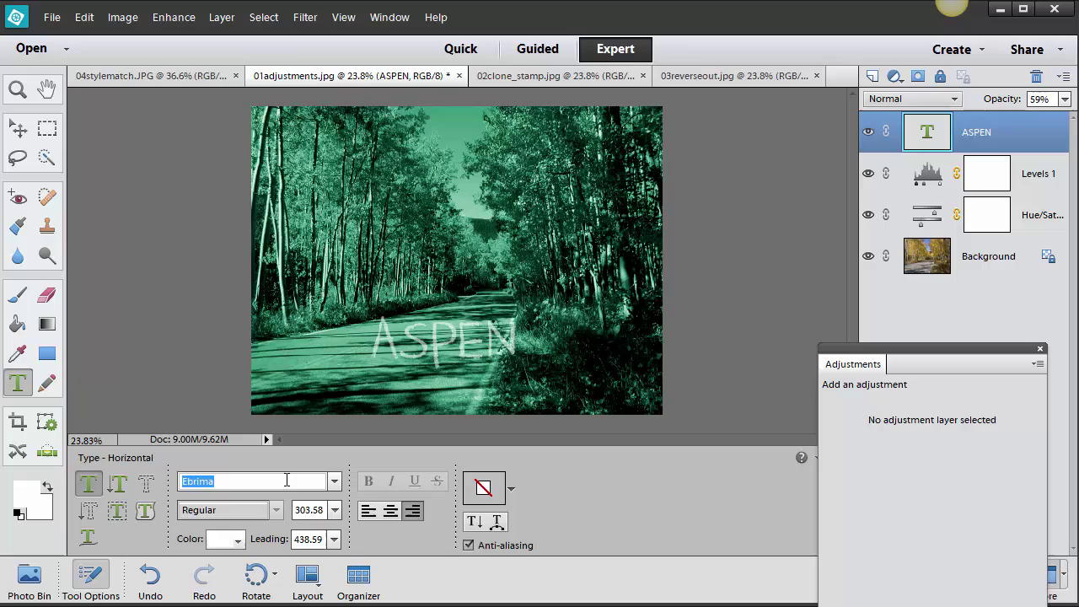
key("Down")
key("Down")
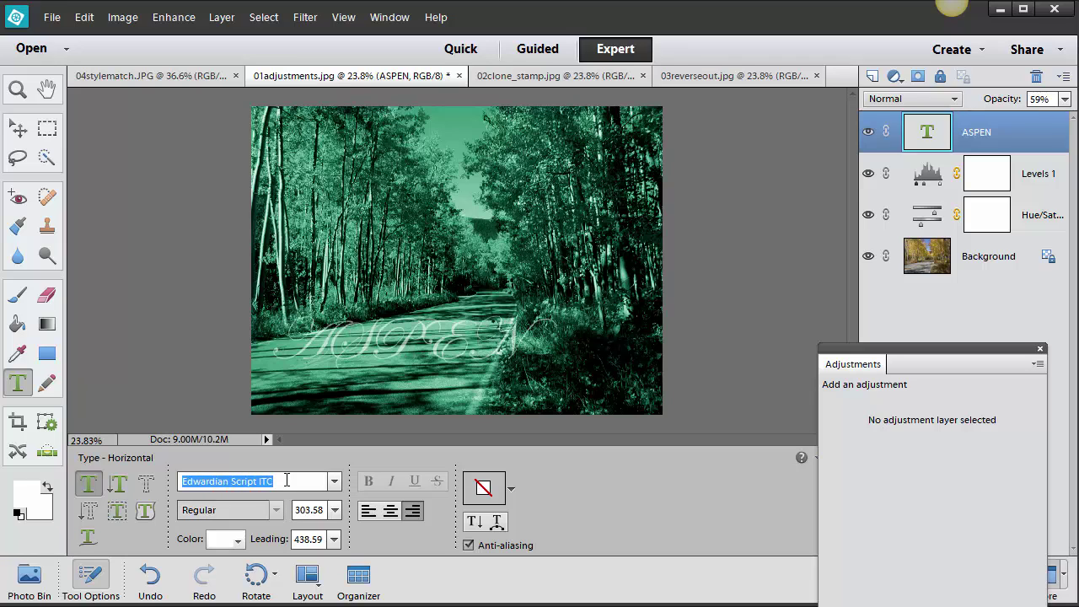
key("Down")
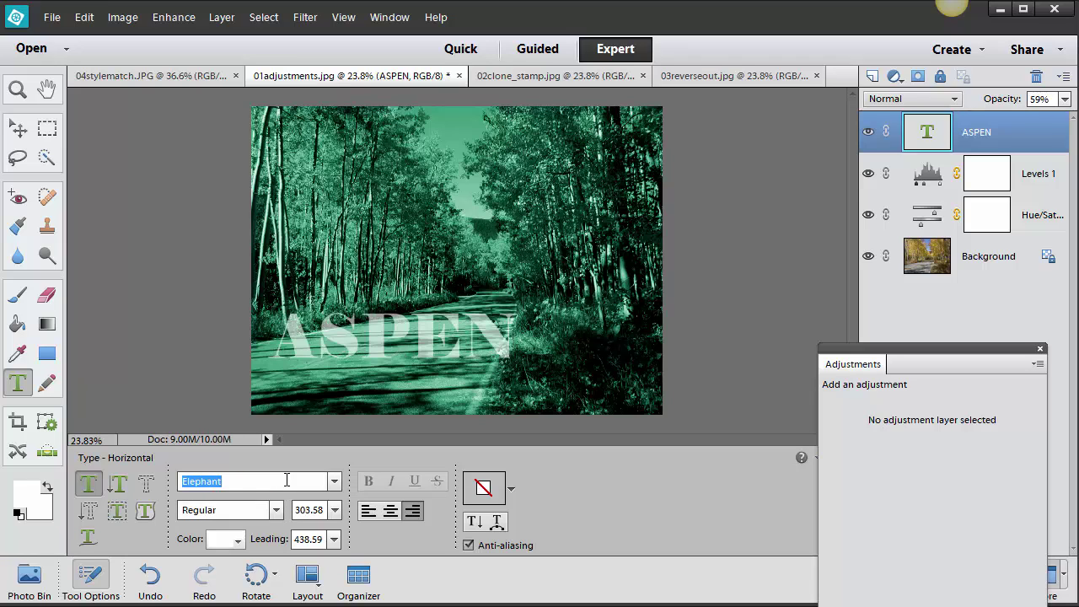
key("Down")
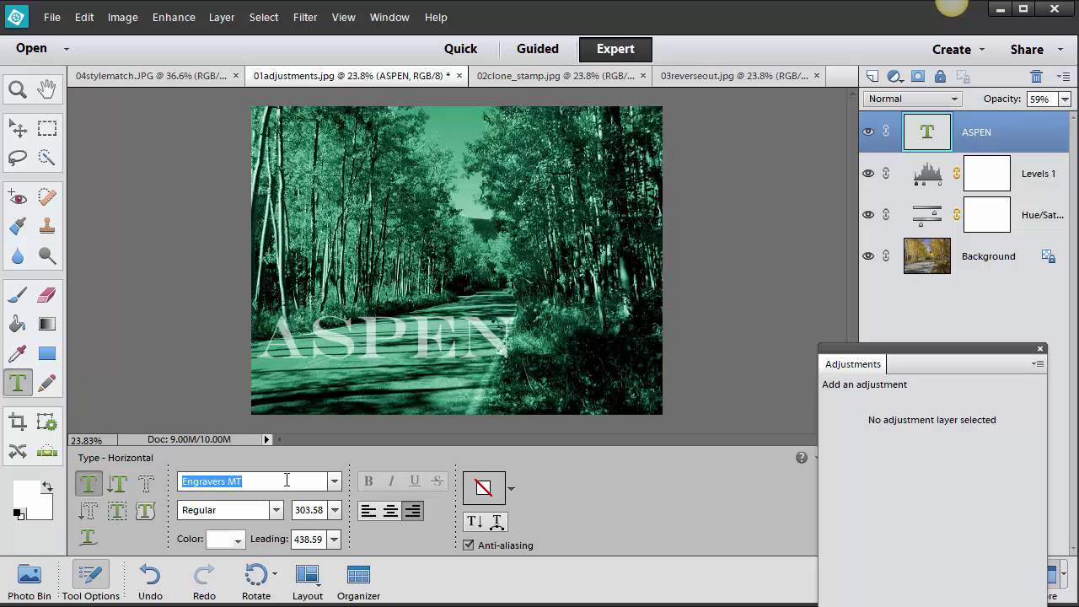
key("Down")
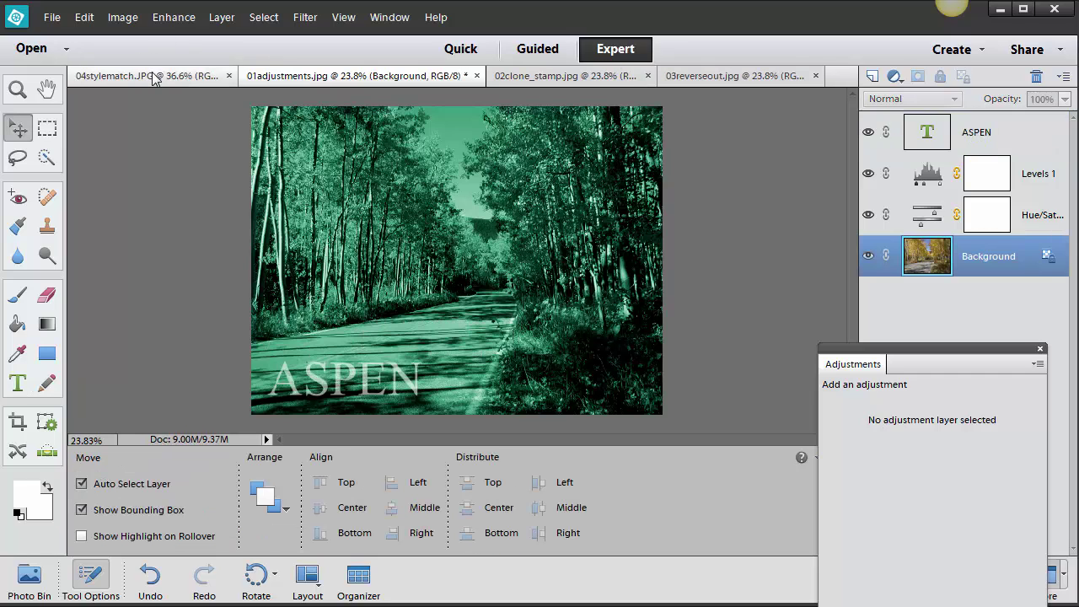
On 02clone_stamp.jpg, use a 100 px Clone Stamp to cover the blinds' top-left corner with wall.
left_click(601, 77)
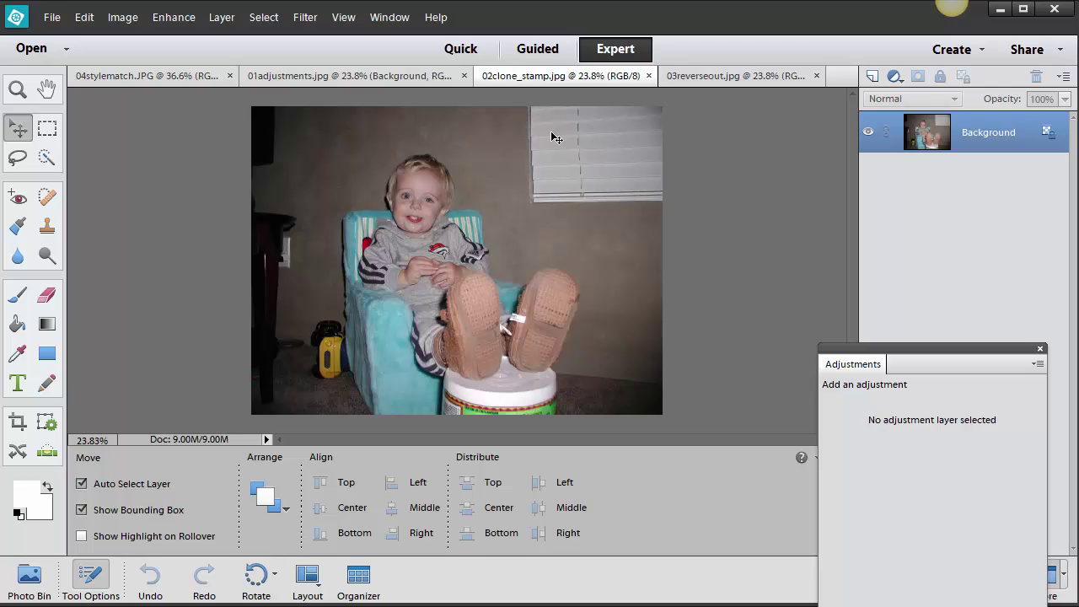
left_click(47, 226)
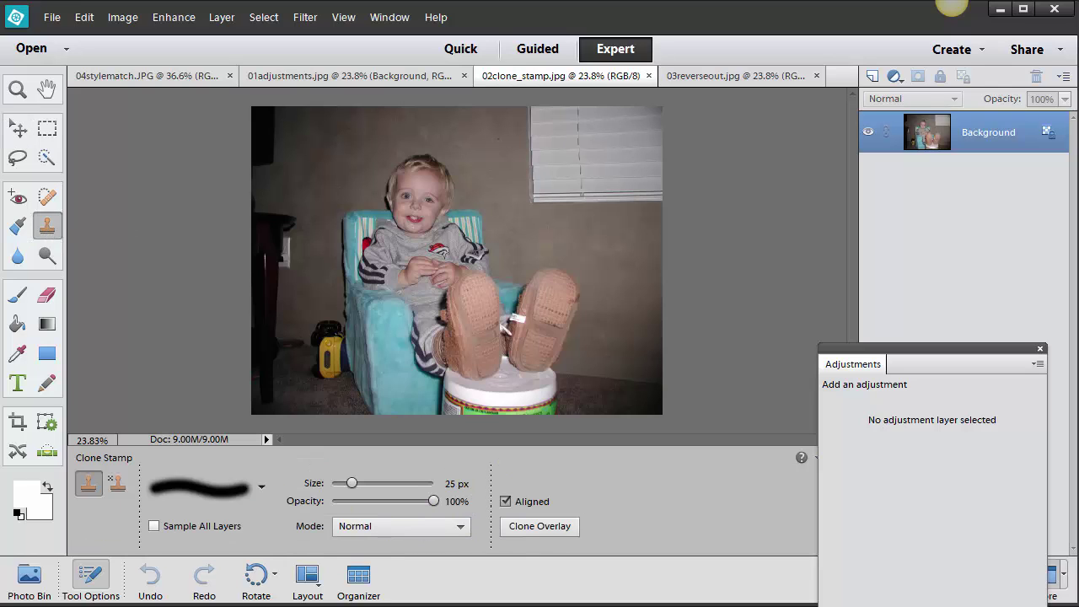
left_click_drag(352, 483, 388, 485)
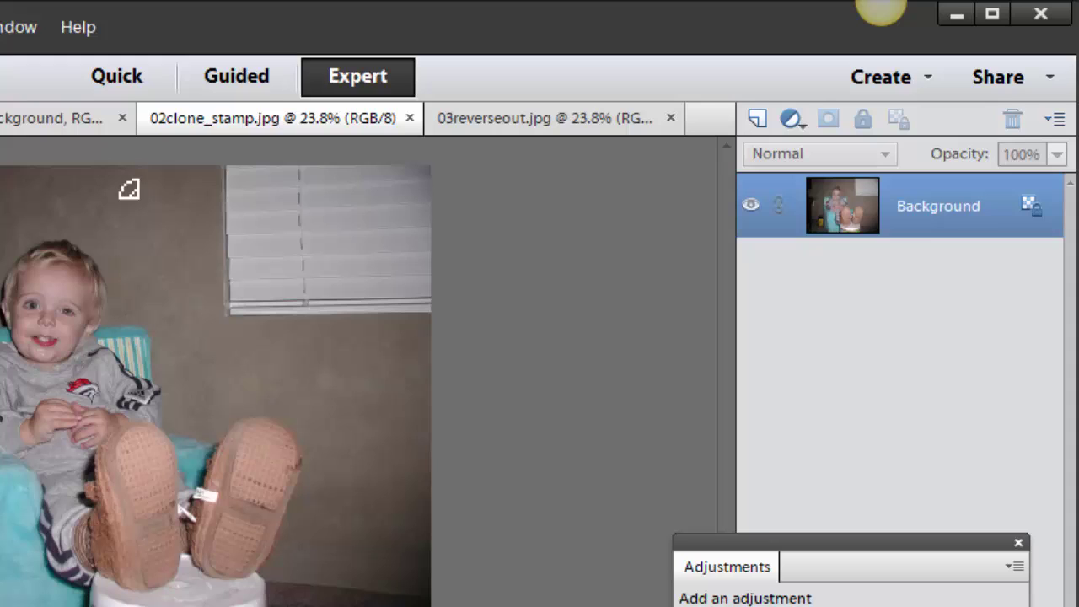
left_click(128, 190, "alt")
mouse_move(217, 180)
left_mouse_down()
mouse_move(253, 179)
mouse_move(258, 198)
mouse_move(242, 199)
mouse_move(248, 270)
mouse_move(250, 225)
mouse_move(257, 198)
mouse_move(275, 187)
mouse_move(274, 163)
mouse_move(290, 219)
mouse_move(276, 269)
mouse_move(271, 245)
mouse_move(259, 256)
mouse_move(228, 251)
mouse_move(259, 240)
mouse_move(288, 181)
mouse_move(309, 193)
mouse_move(294, 243)
mouse_move(265, 245)
left_mouse_up()
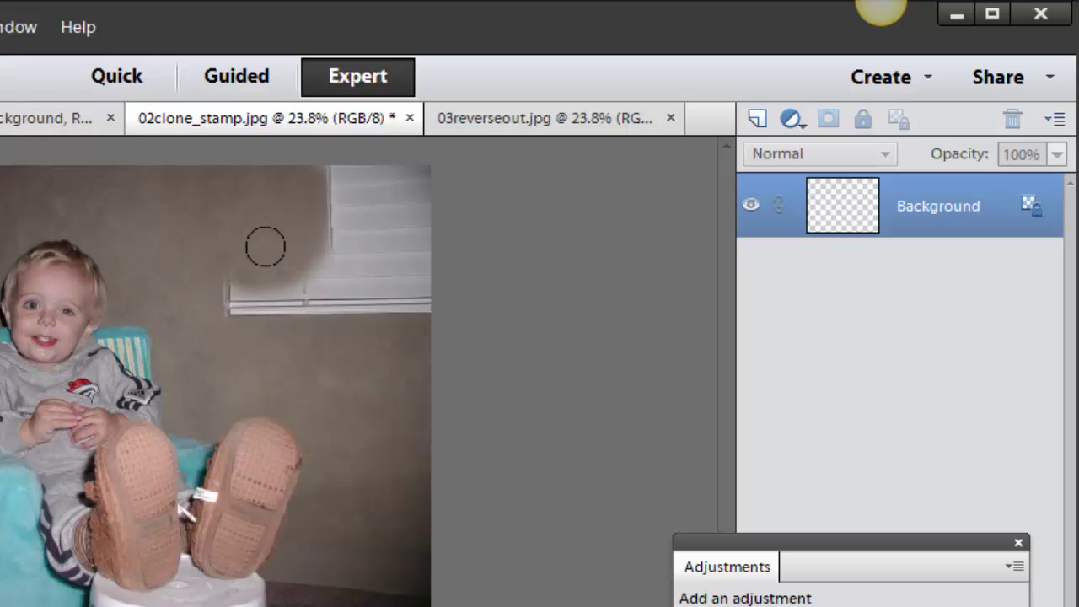
Resample nearby wall to paint out the upper blinds, dark spot, blind bar and light smear.
key("l")
left_click(157, 205, "alt")
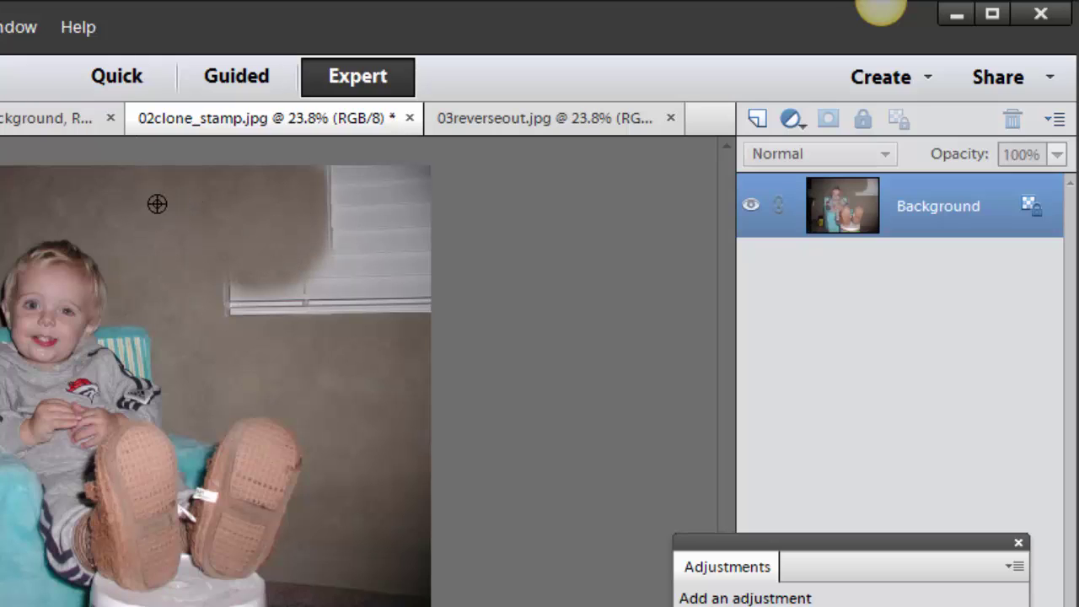
mouse_move(308, 193)
left_mouse_down()
mouse_move(335, 174)
mouse_move(335, 198)
mouse_move(339, 181)
mouse_move(361, 171)
mouse_move(382, 206)
mouse_move(412, 198)
left_mouse_up()
left_click(137, 205, "alt")
left_click(408, 376)
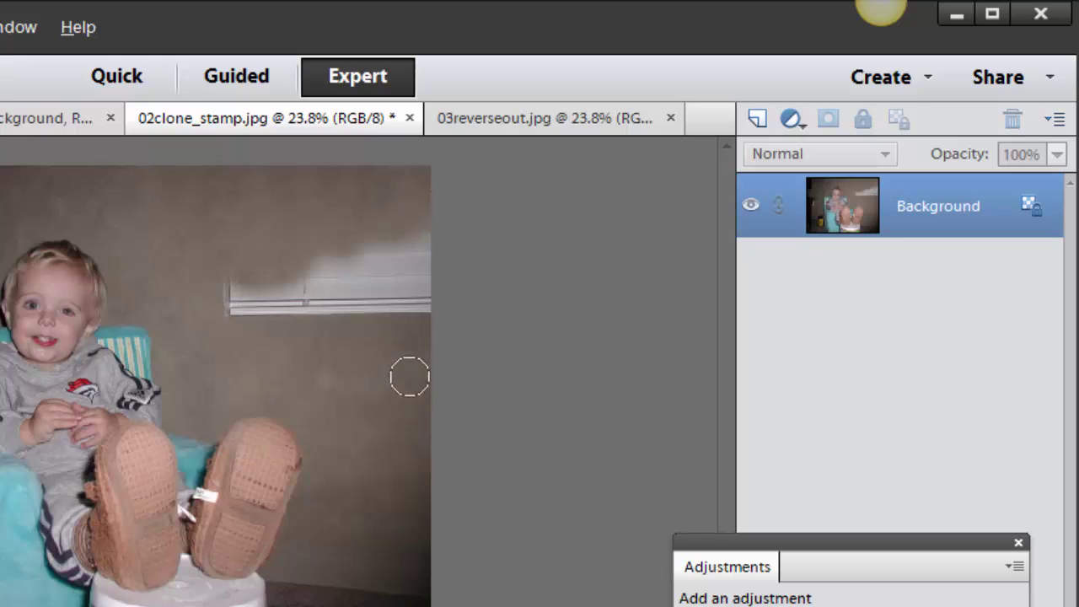
left_click(413, 384, "alt")
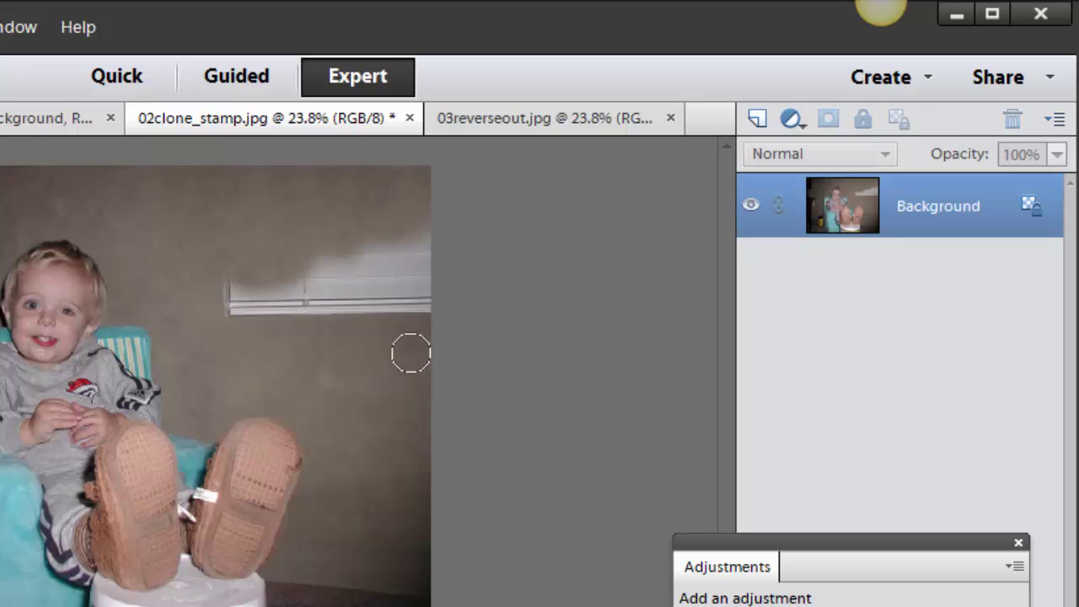
mouse_move(410, 354)
left_mouse_down()
mouse_move(416, 317)
mouse_move(392, 341)
mouse_move(358, 298)
mouse_move(226, 286)
mouse_move(249, 296)
left_mouse_up()
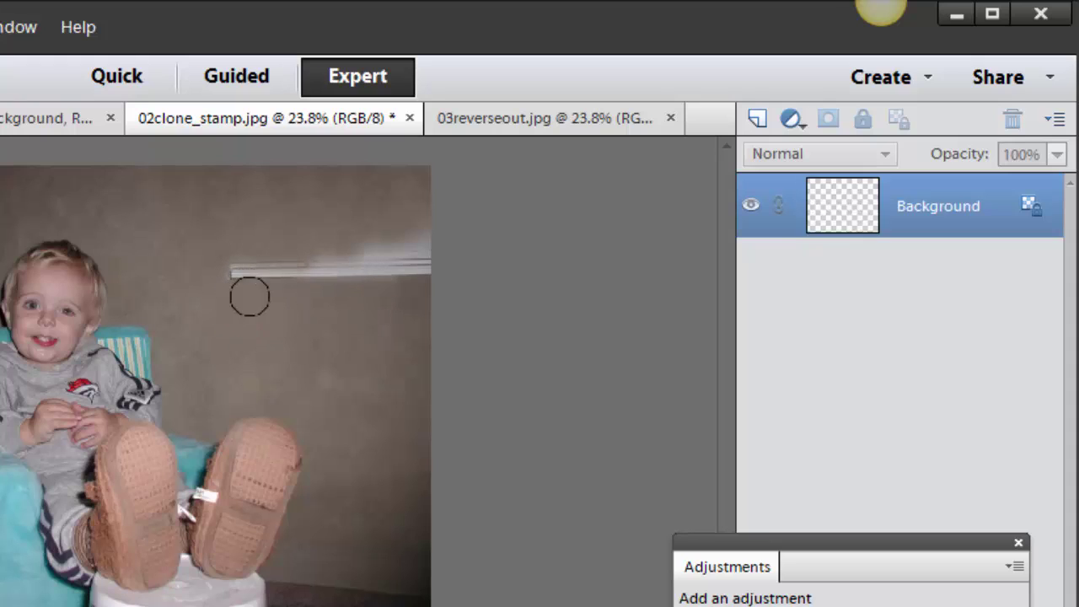
left_click(400, 357, "alt")
mouse_move(424, 284)
left_mouse_down()
mouse_move(410, 242)
mouse_move(405, 269)
mouse_move(278, 253)
mouse_move(222, 261)
mouse_move(337, 264)
mouse_move(405, 197)
left_mouse_up()
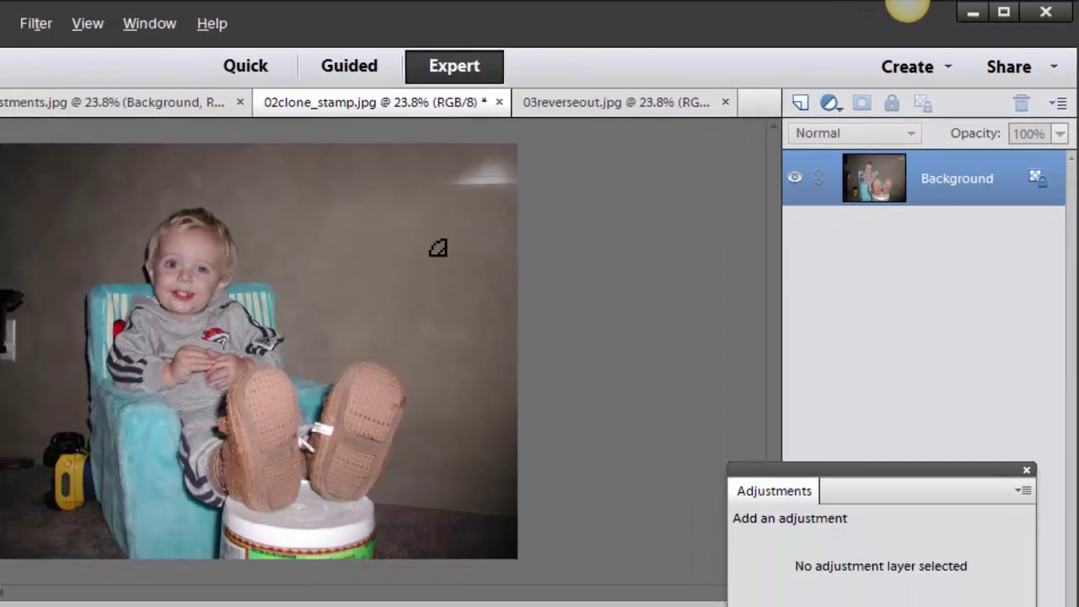
mouse_move(438, 248)
left_mouse_down()
mouse_move(463, 180)
mouse_move(505, 173)
left_mouse_up()
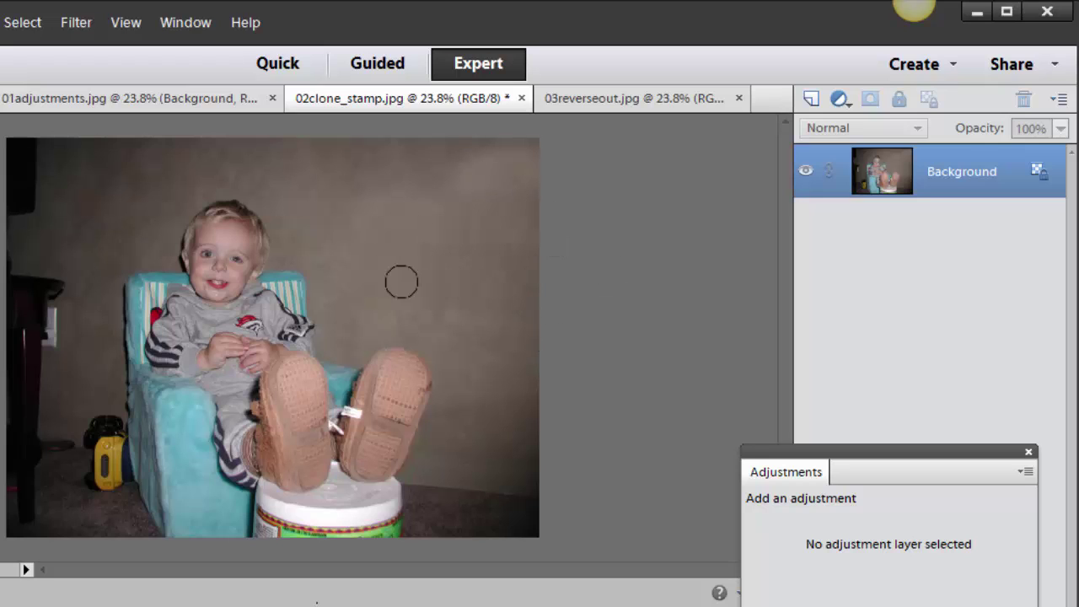
Sample the child's face with the Clone Stamp and stamp a full copy onto the upper-right wall.
key("v")
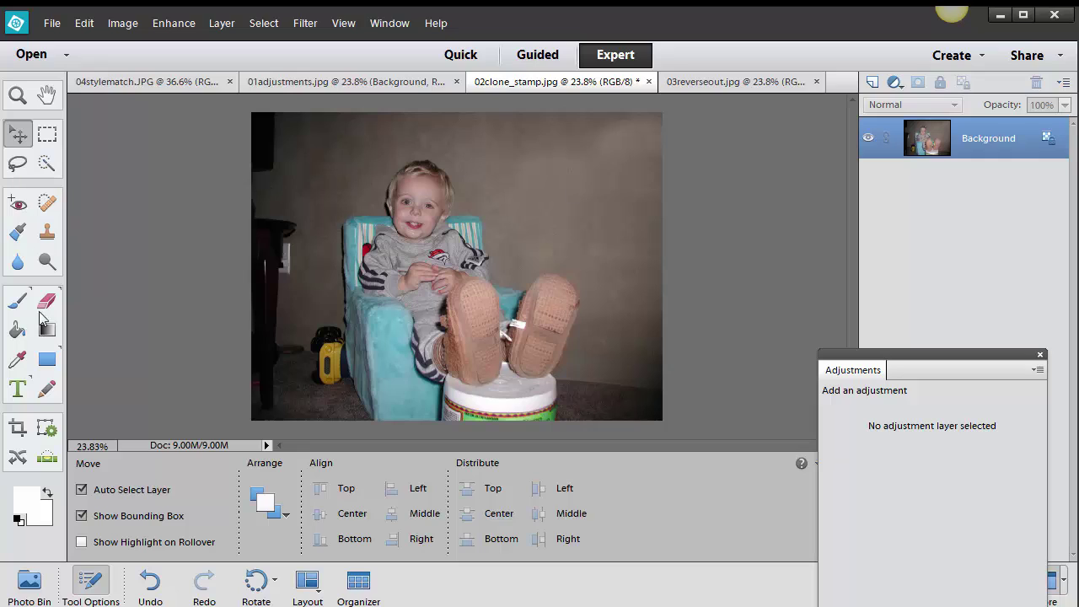
left_click(46, 234)
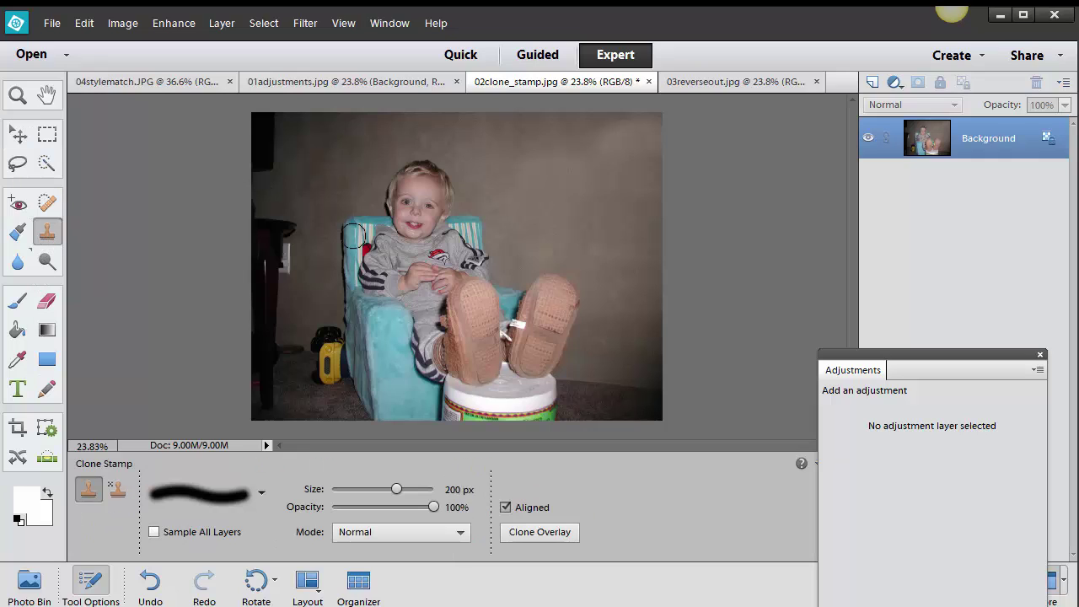
left_click(418, 212, "alt")
left_click(601, 164)
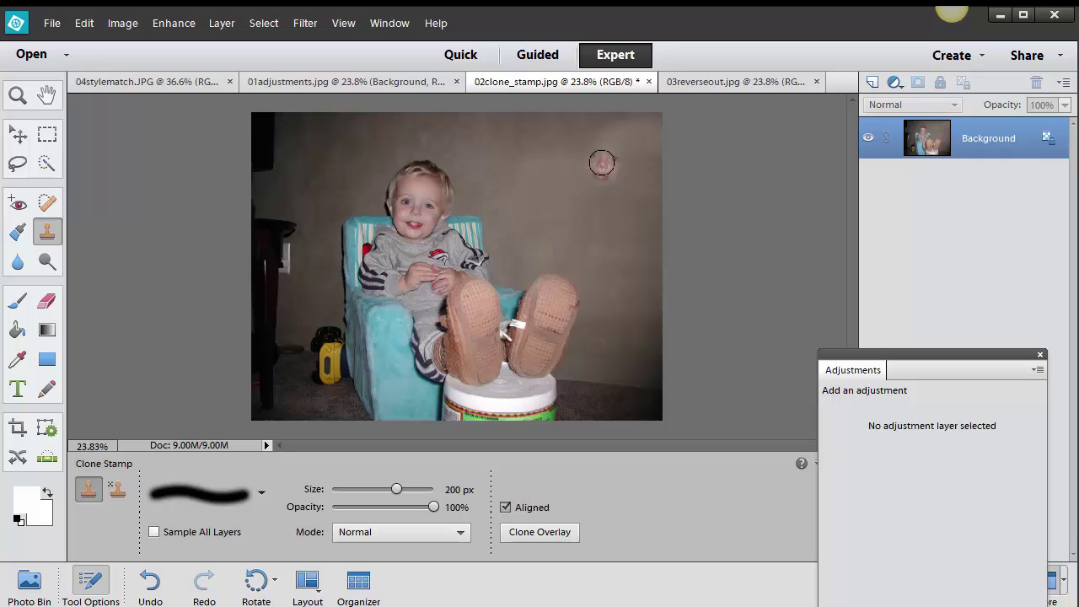
mouse_move(601, 163)
left_mouse_down()
mouse_move(610, 157)
mouse_move(591, 160)
mouse_move(607, 175)
mouse_move(617, 141)
mouse_move(587, 130)
mouse_move(578, 163)
mouse_move(587, 203)
mouse_move(616, 222)
mouse_move(611, 141)
mouse_move(594, 265)
left_mouse_up()
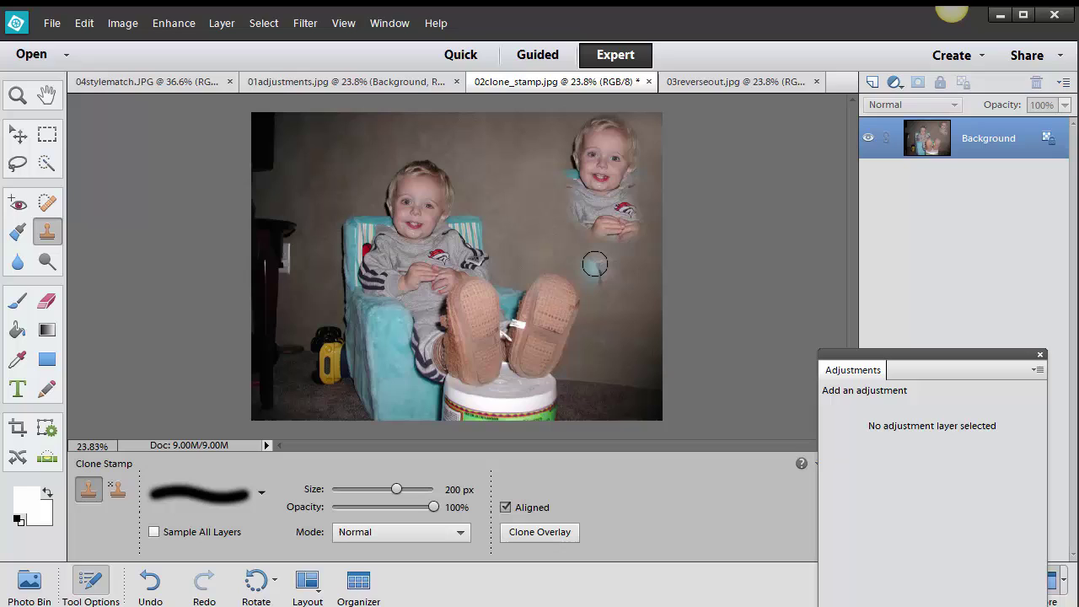
On 03reverseout.jpg, dock the adjustments panel and Quick Select the child's red shirt.
left_click(731, 84)
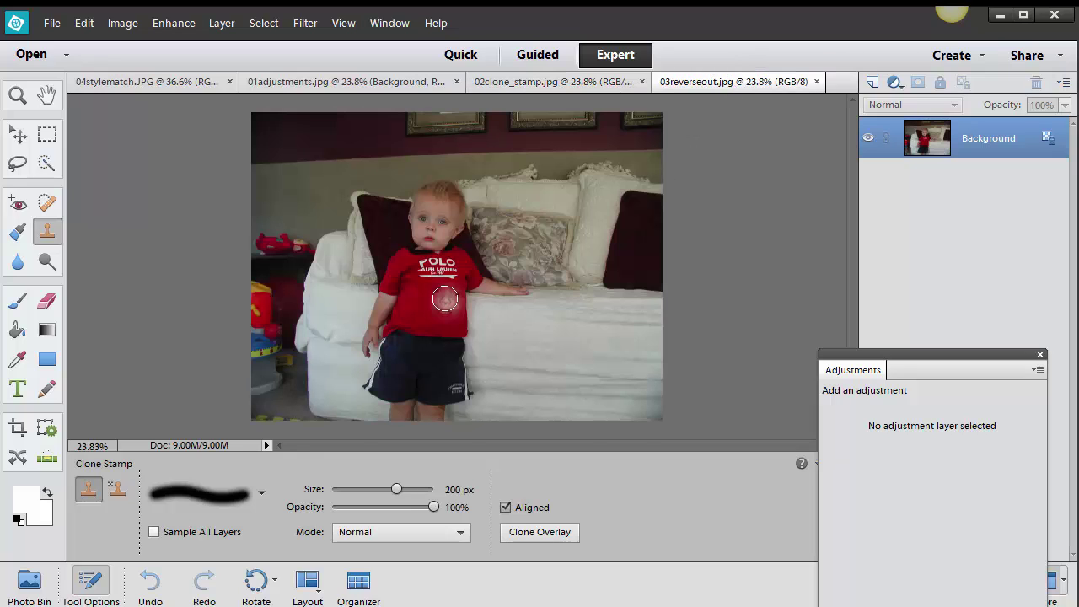
left_click_drag(862, 376, 915, 340)
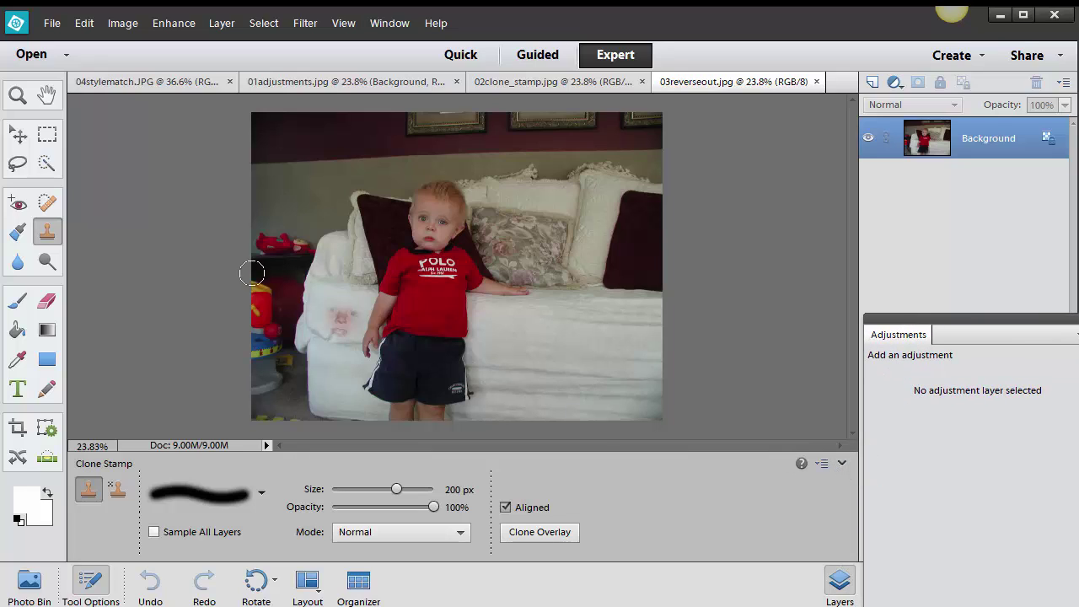
left_click(48, 165)
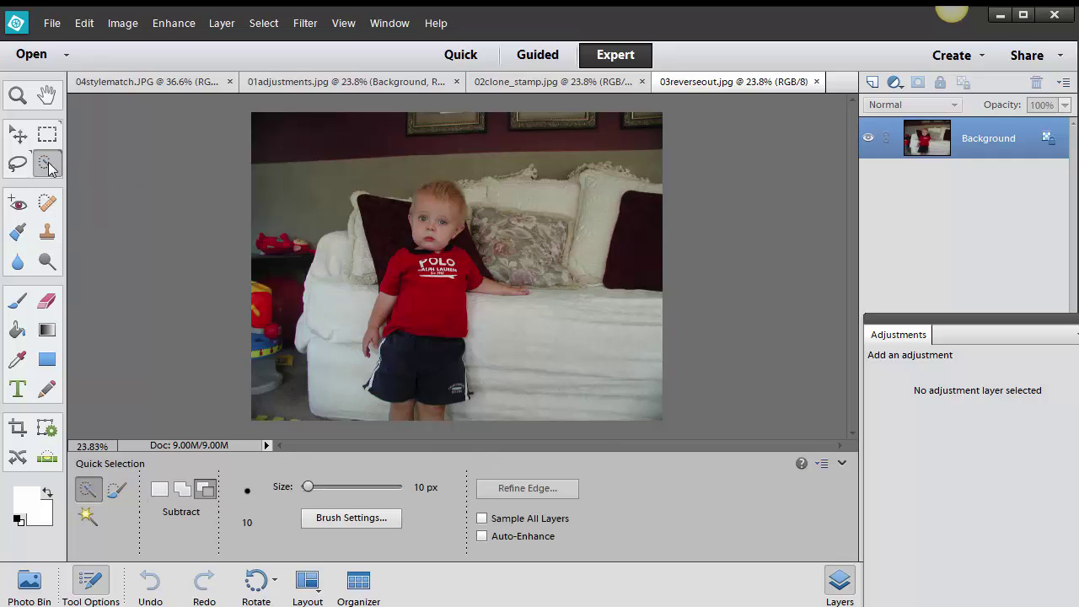
left_click(437, 289)
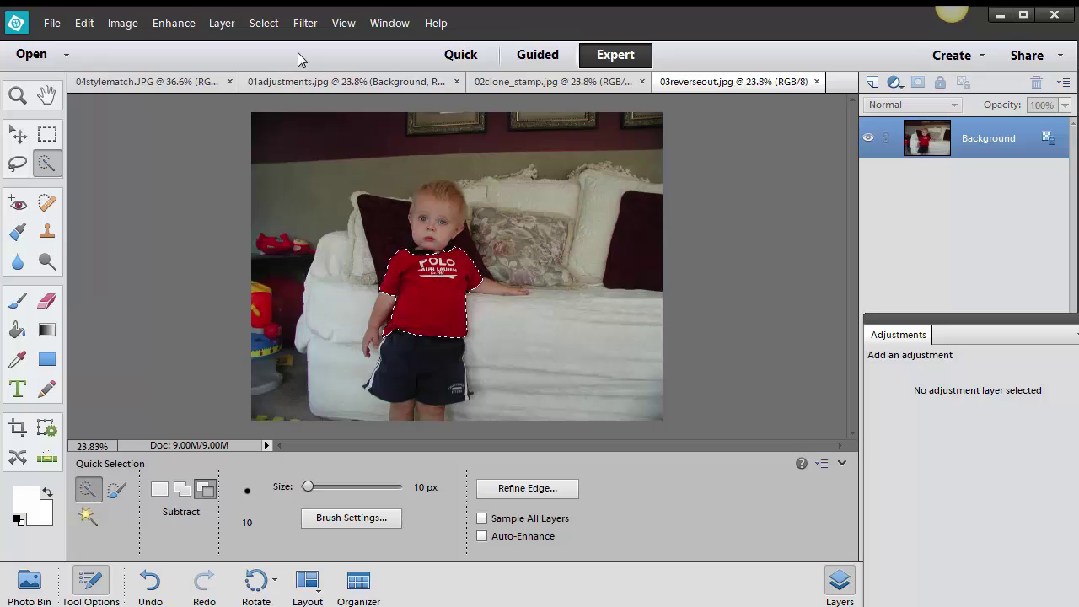
Invert the shirt selection, convert the rest to black and white (Scenic Landscape), then deselect.
left_click(262, 26)
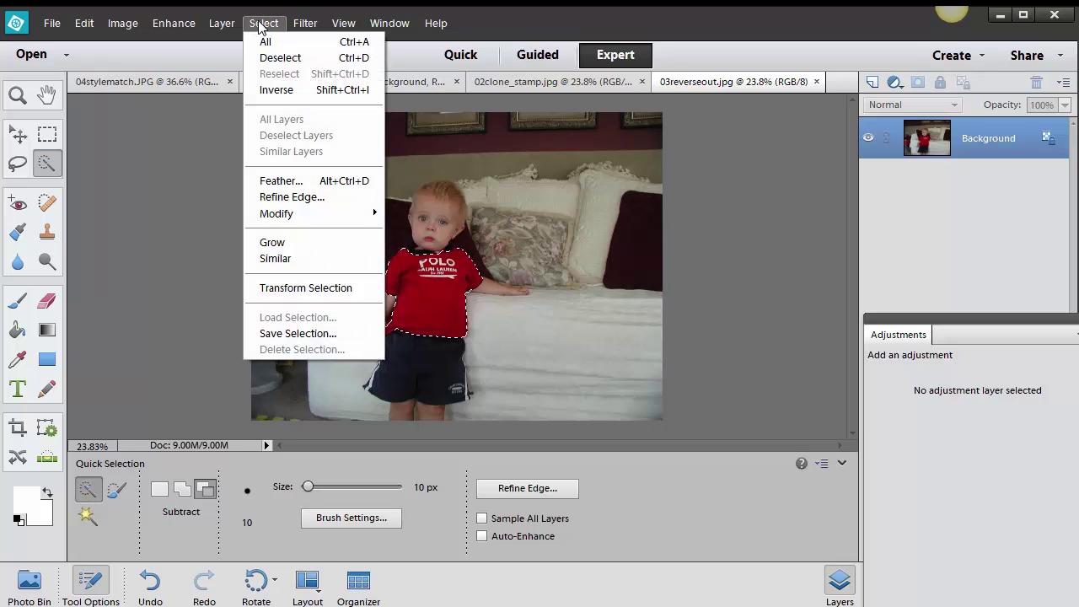
left_click(270, 90)
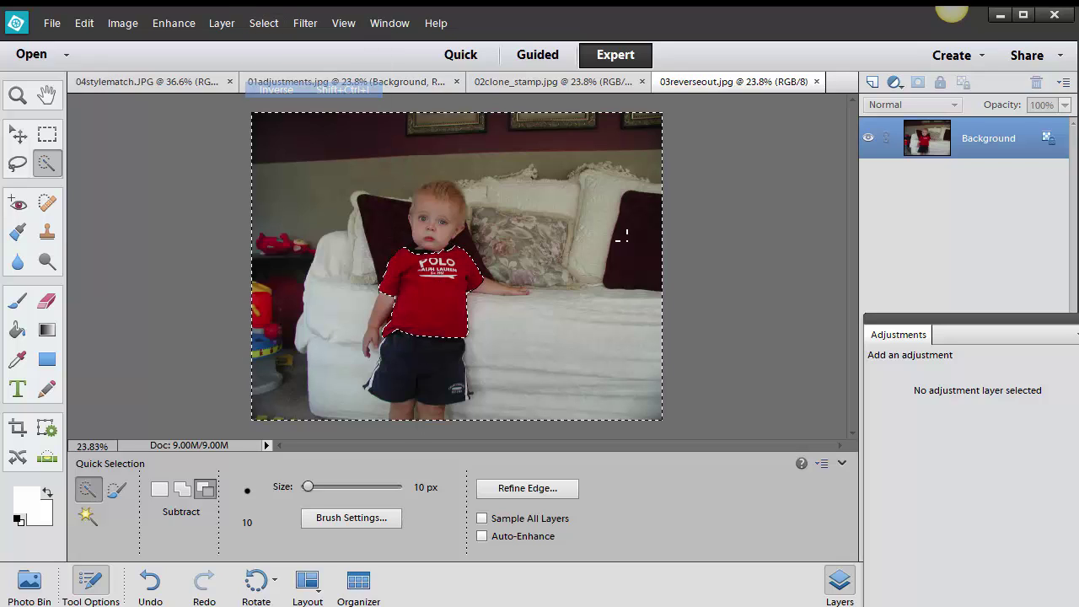
left_click(162, 24)
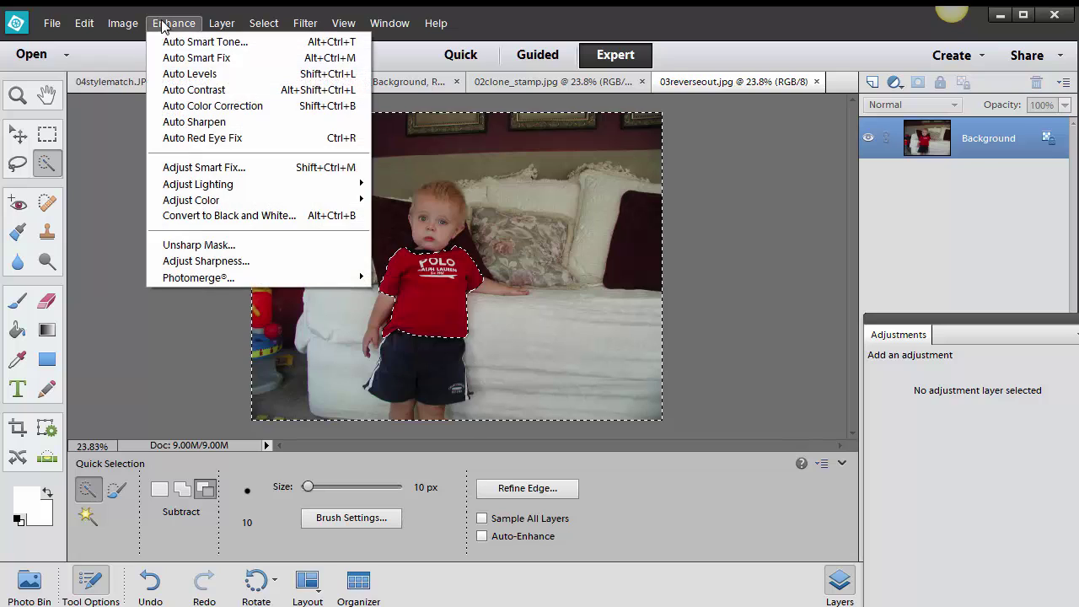
left_click(182, 217)
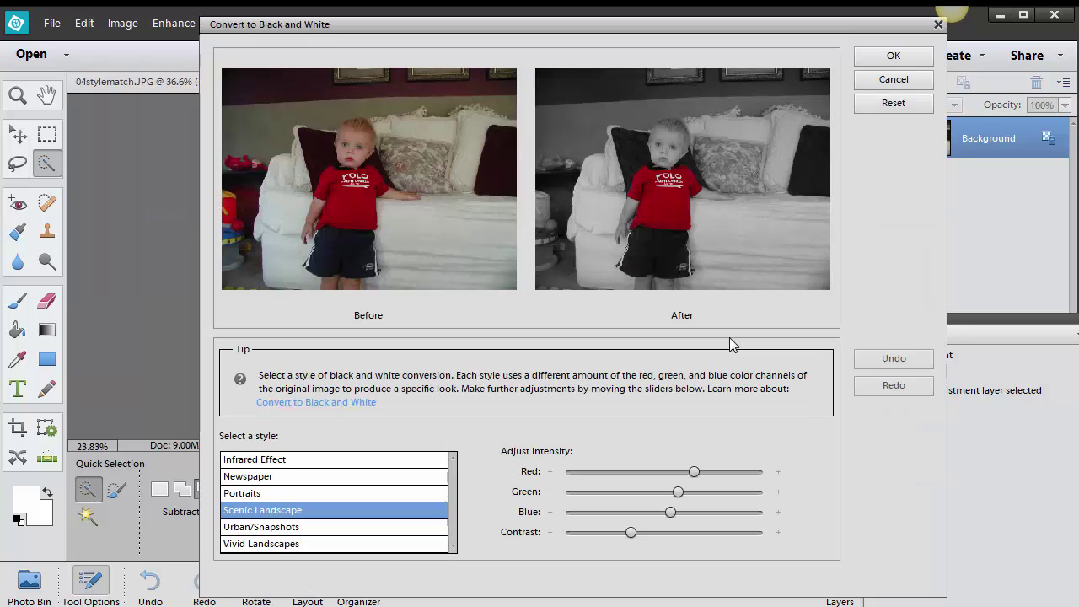
left_click(894, 58)
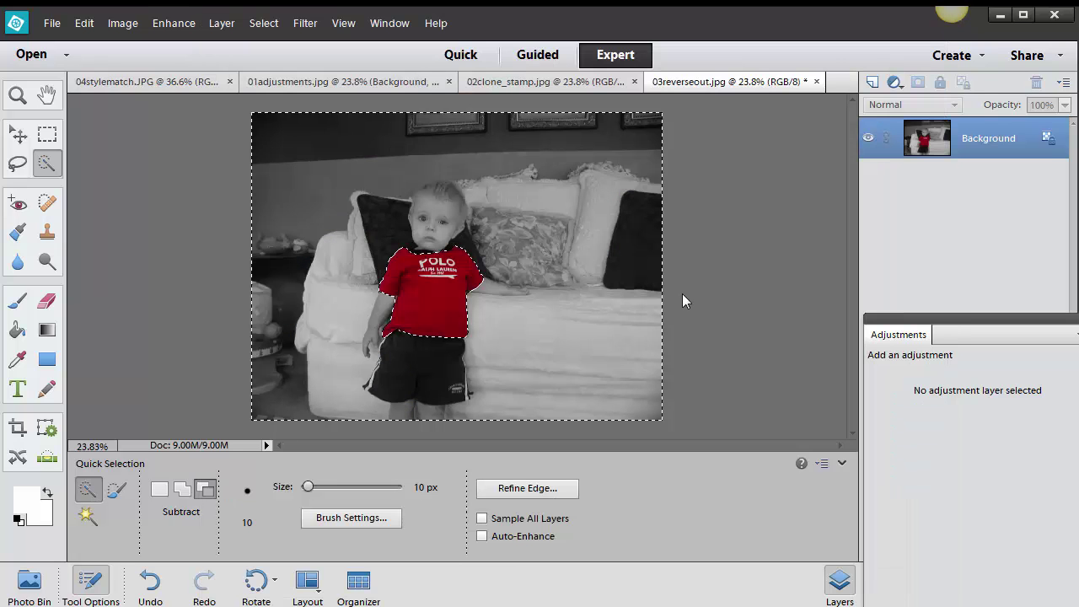
left_click(47, 134)
key("ctrl+d")
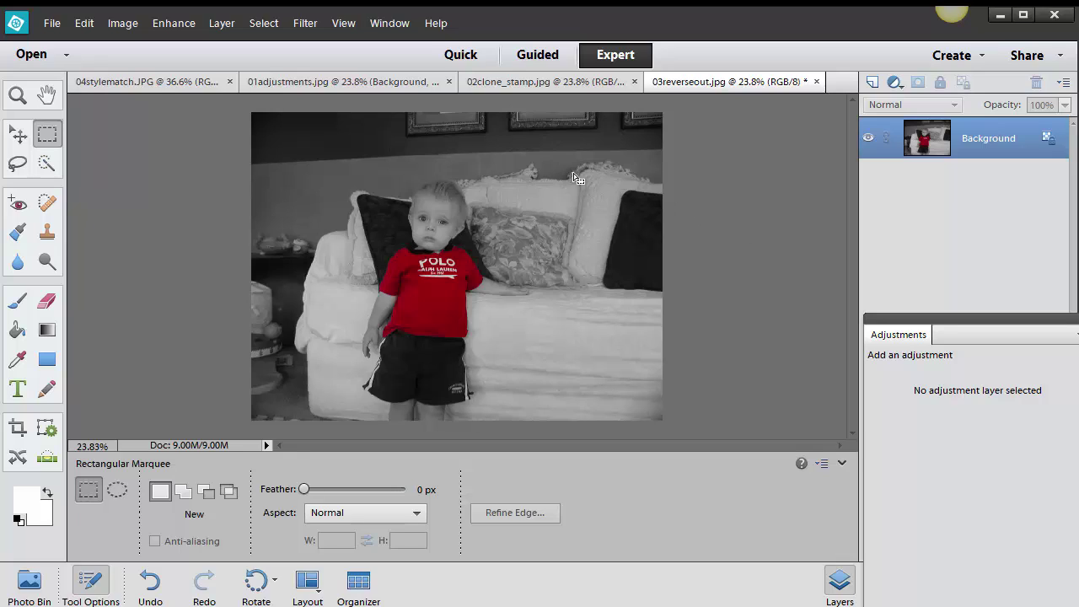
Switch to 04stylematch.JPG and show the Enhance > Photomerge submenu.
left_click(153, 85)
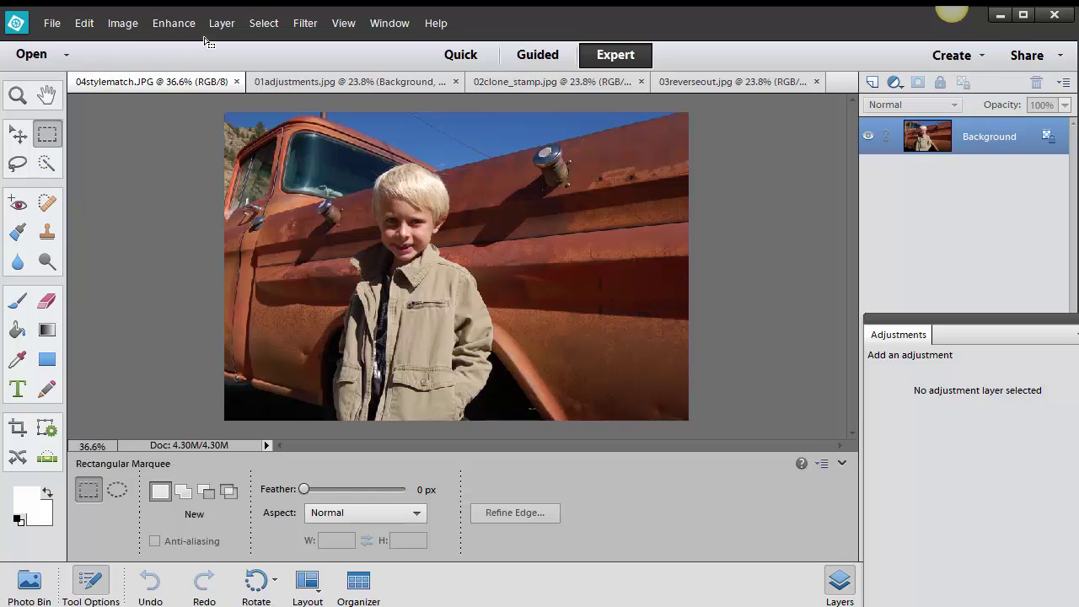
left_click(176, 24)
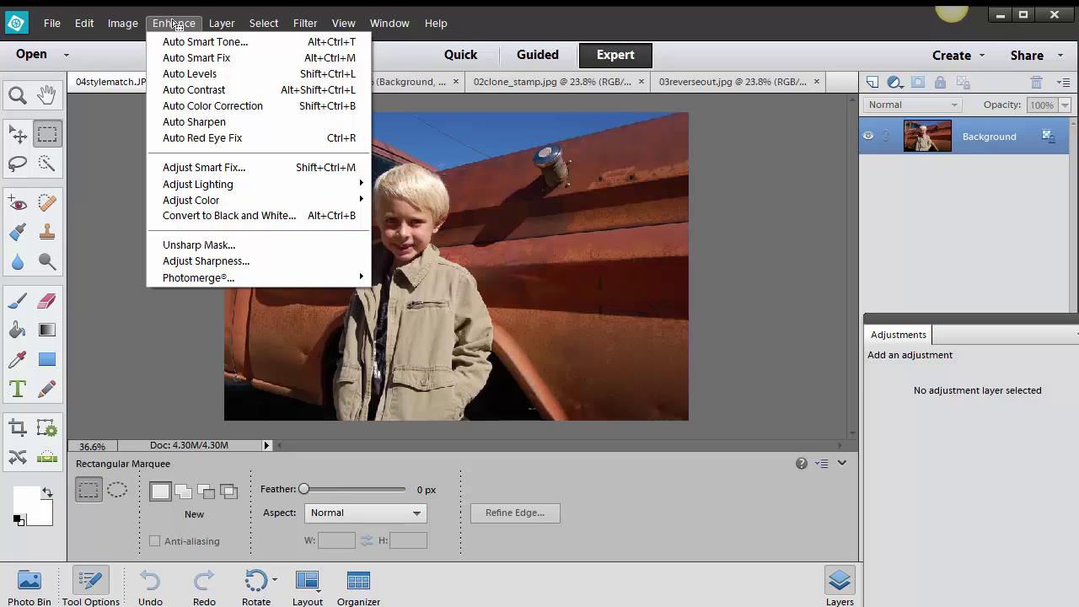
mouse_move(185, 279)
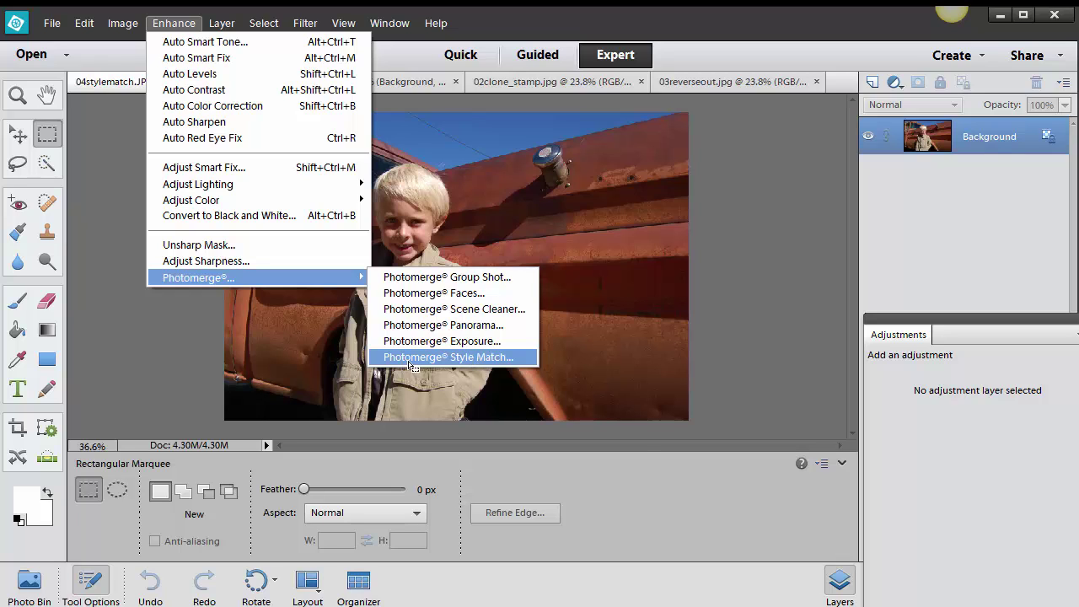
Run Photomerge Style Match with the rusty truck as style image, zooming the After view to the truck window.
left_click(473, 359)
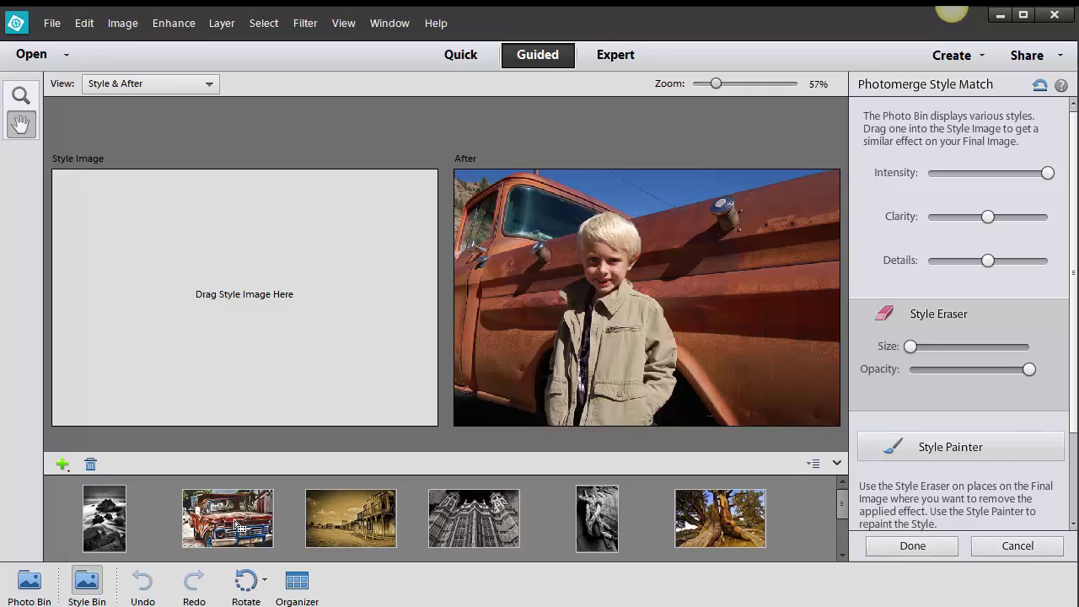
left_click_drag(244, 521, 261, 323)
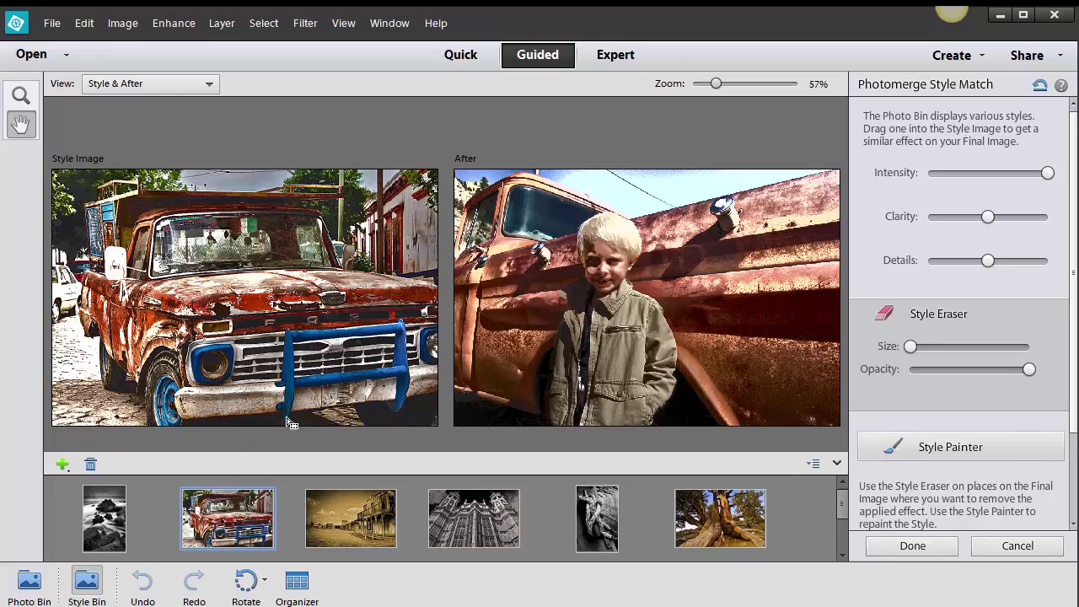
scroll(665, 310, "up", 5)
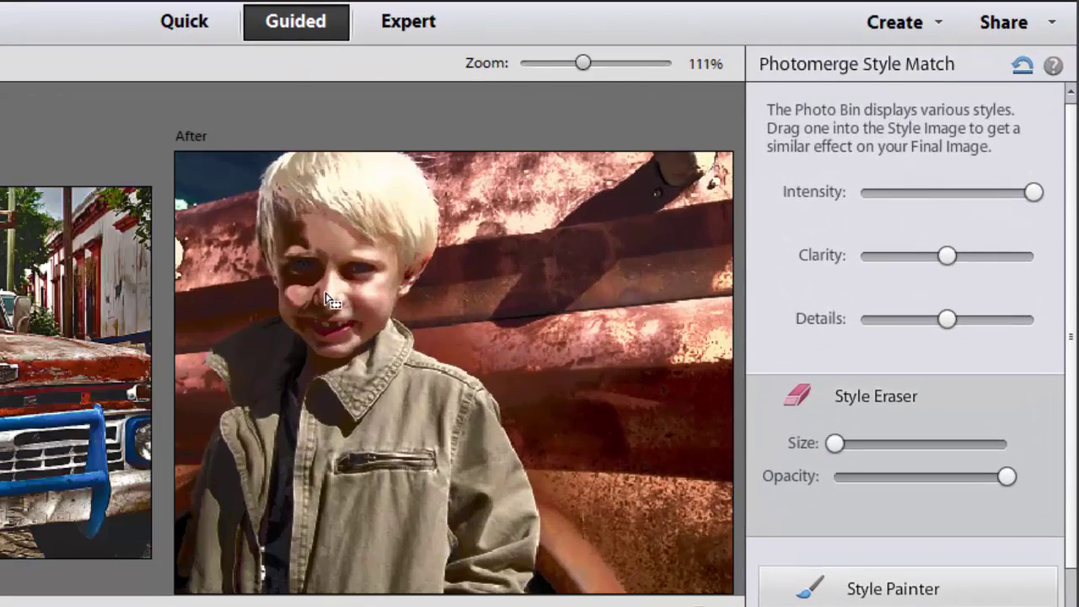
left_click_drag(329, 300, 458, 412)
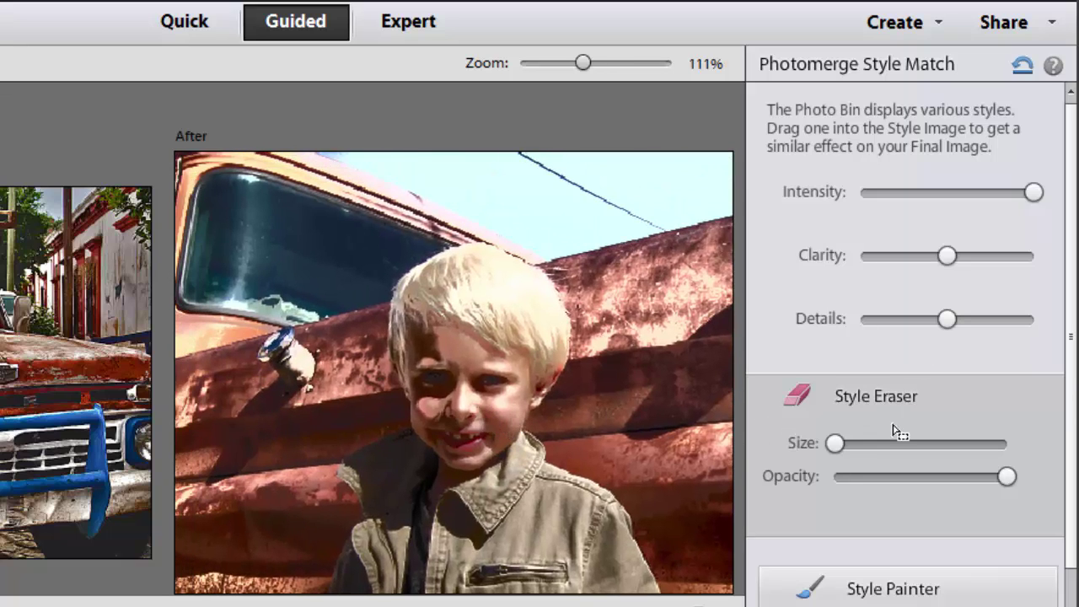
Use the Style Eraser to remove the dark stylized shading from the boy's face.
left_click(944, 413)
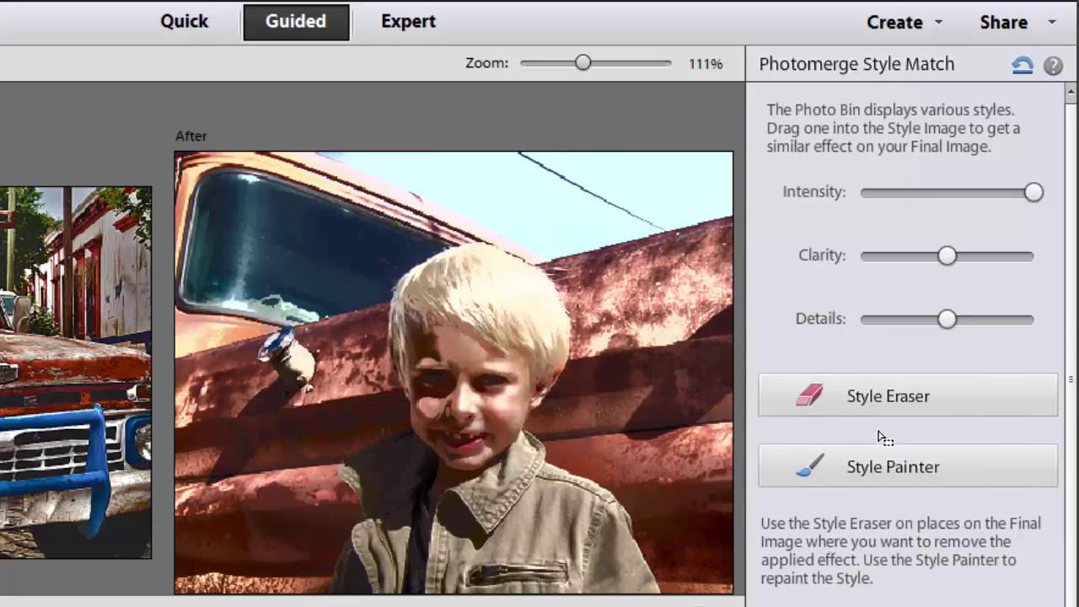
left_click(870, 406)
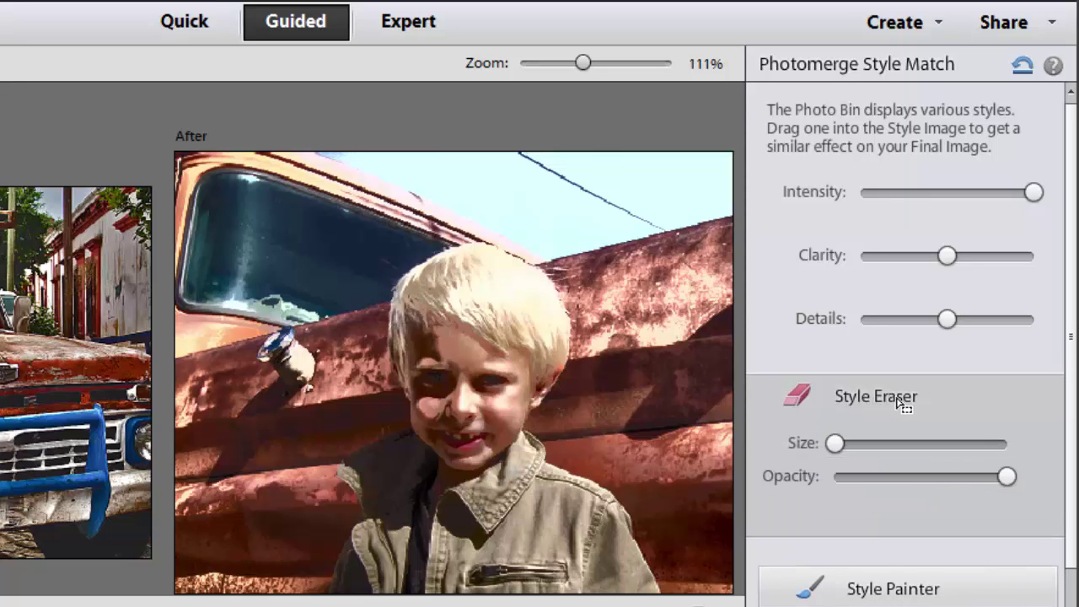
mouse_move(492, 357)
left_mouse_down()
mouse_move(481, 402)
mouse_move(446, 426)
mouse_move(467, 443)
mouse_move(460, 437)
mouse_move(484, 445)
mouse_move(511, 388)
mouse_move(517, 318)
mouse_move(402, 330)
mouse_move(430, 357)
mouse_move(419, 341)
mouse_move(425, 374)
mouse_move(418, 319)
mouse_move(446, 283)
mouse_move(498, 289)
mouse_move(534, 313)
mouse_move(539, 360)
mouse_move(528, 380)
mouse_move(481, 282)
mouse_move(430, 300)
mouse_move(421, 332)
mouse_move(484, 363)
left_mouse_up()
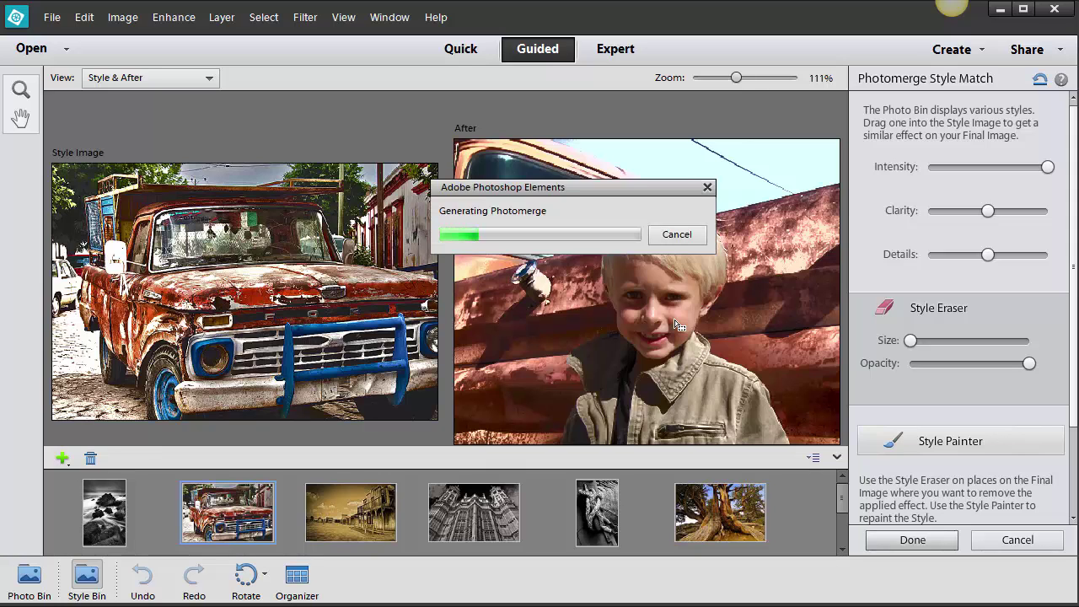
key("Return")
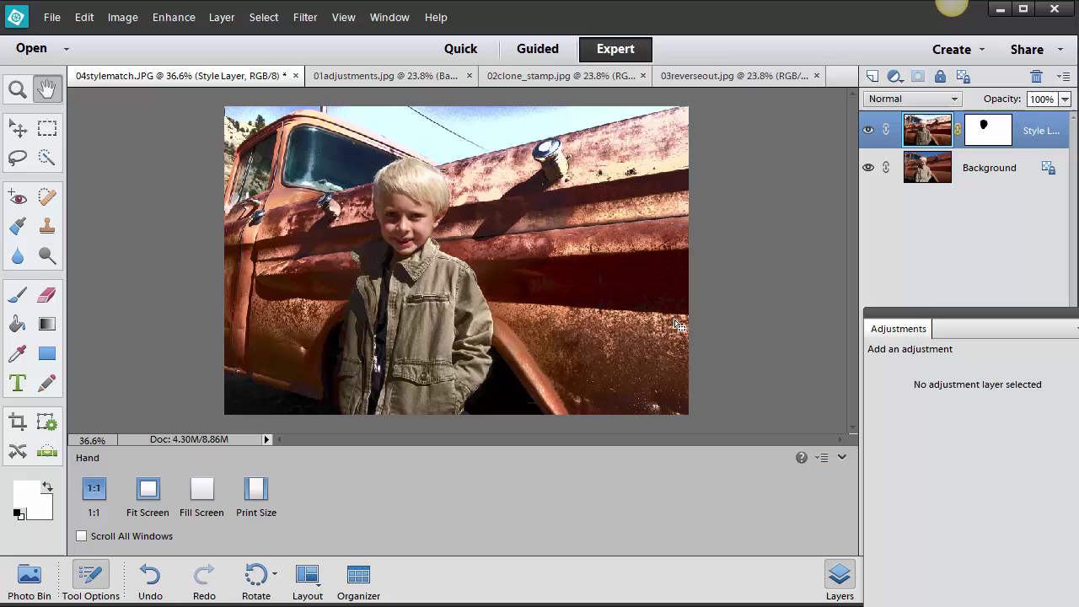